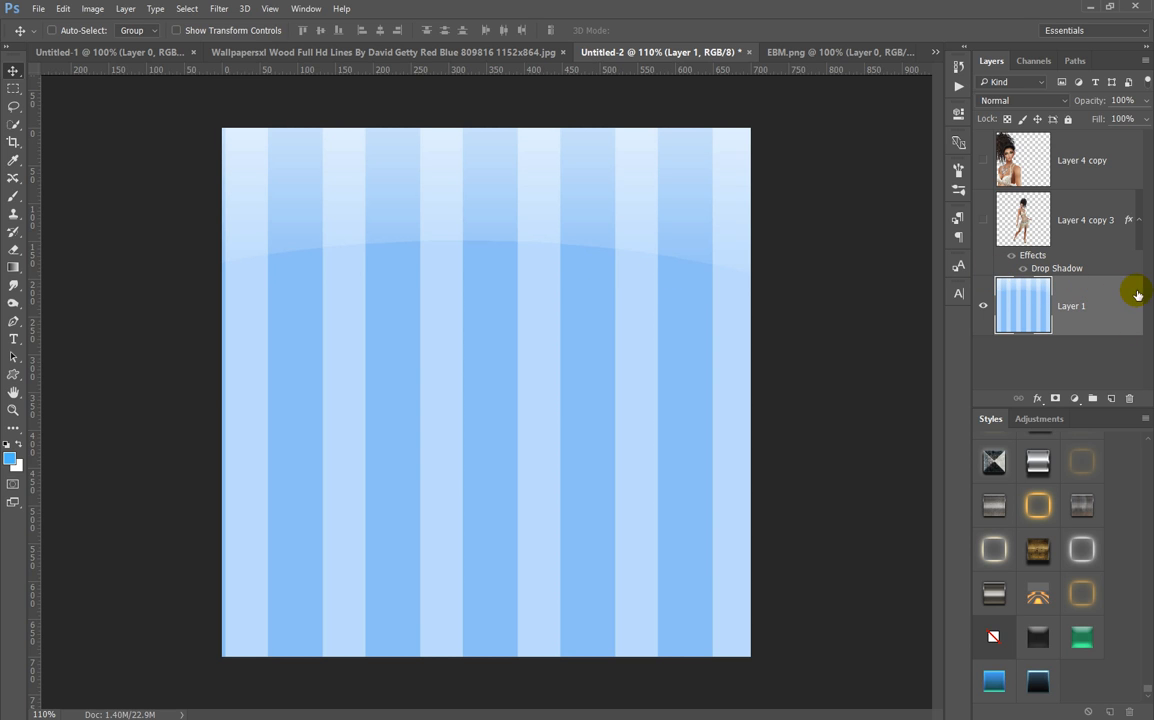
# Duplicate Layer 1 and squash the copy to about 20% height along the bottom of the canvas
pyautogui.moveTo(1122, 296); pyautogui.dragTo(1111, 400)
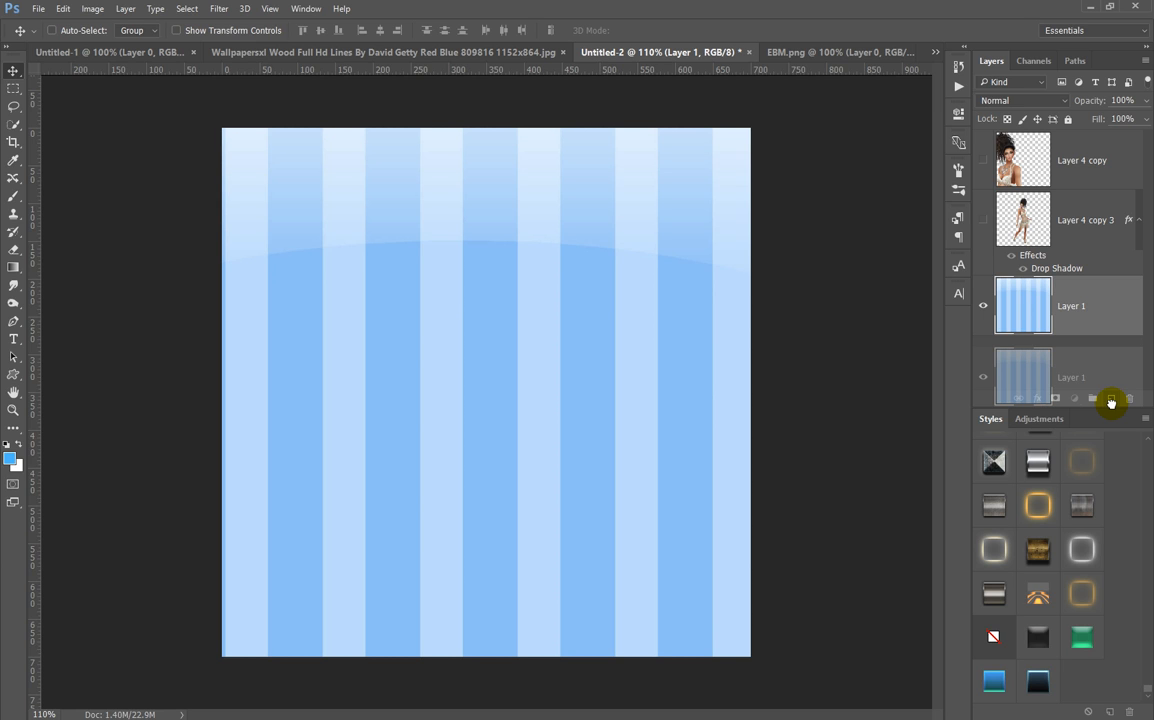
pyautogui.moveTo(1111, 402); pyautogui.dragTo(1111, 400)
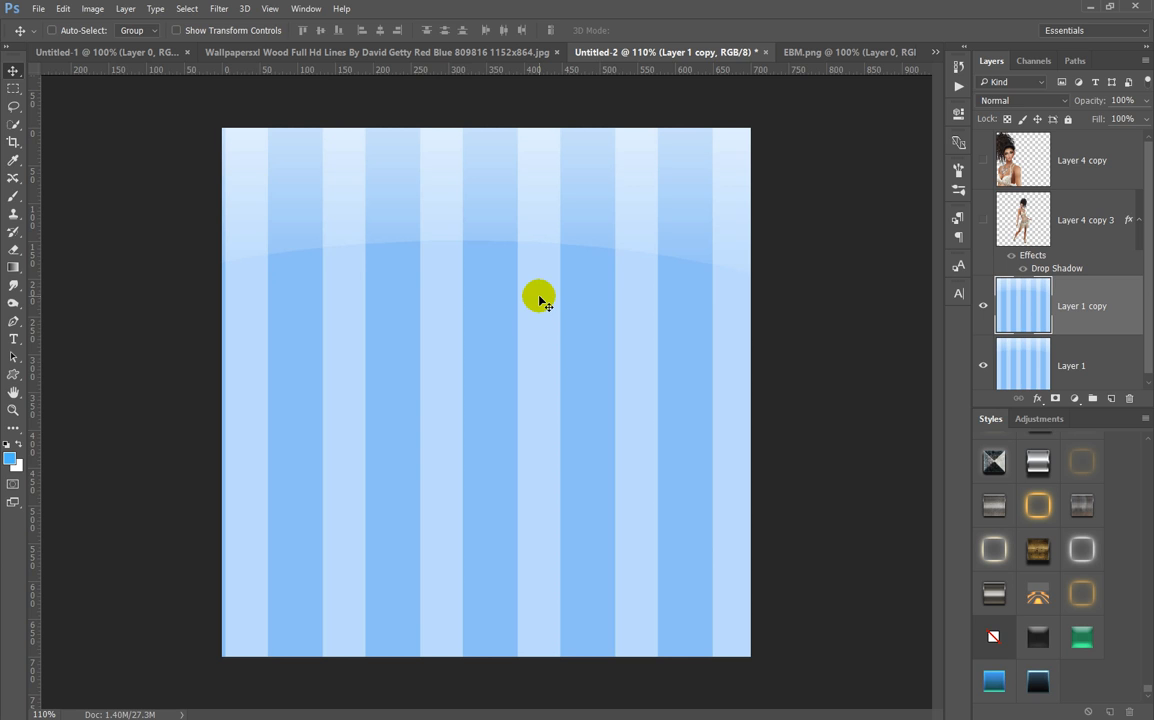
pyautogui.press('ctrl')
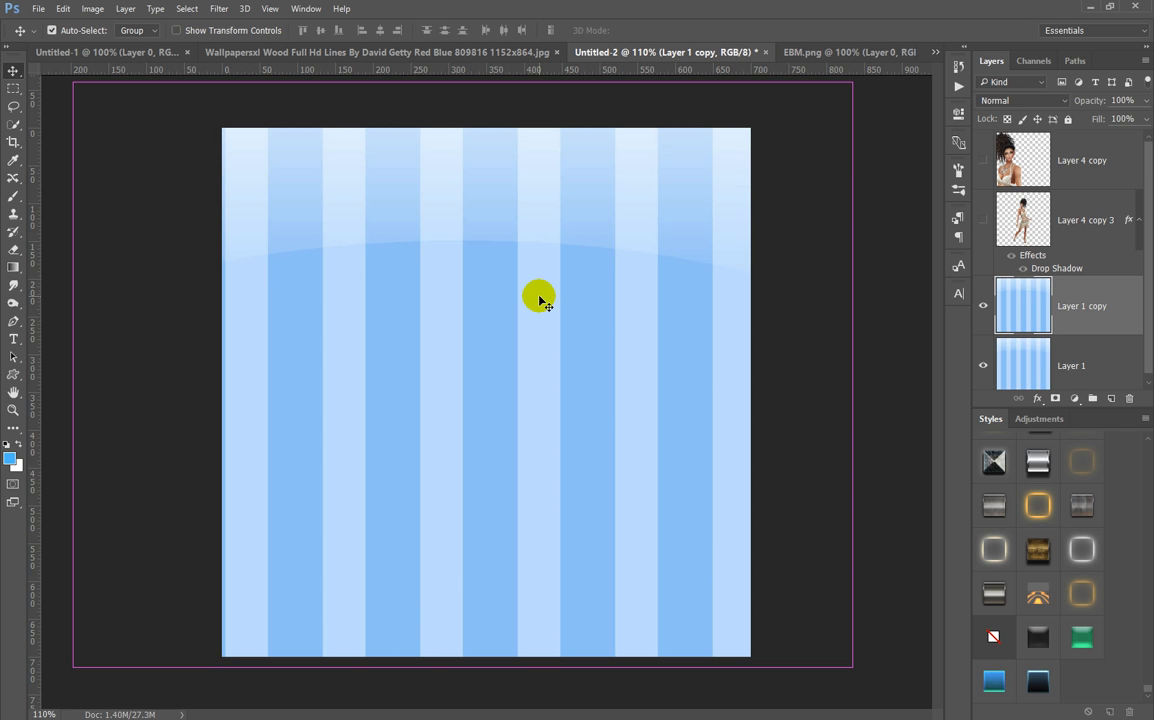
pyautogui.hotkey('ctrl', 't')
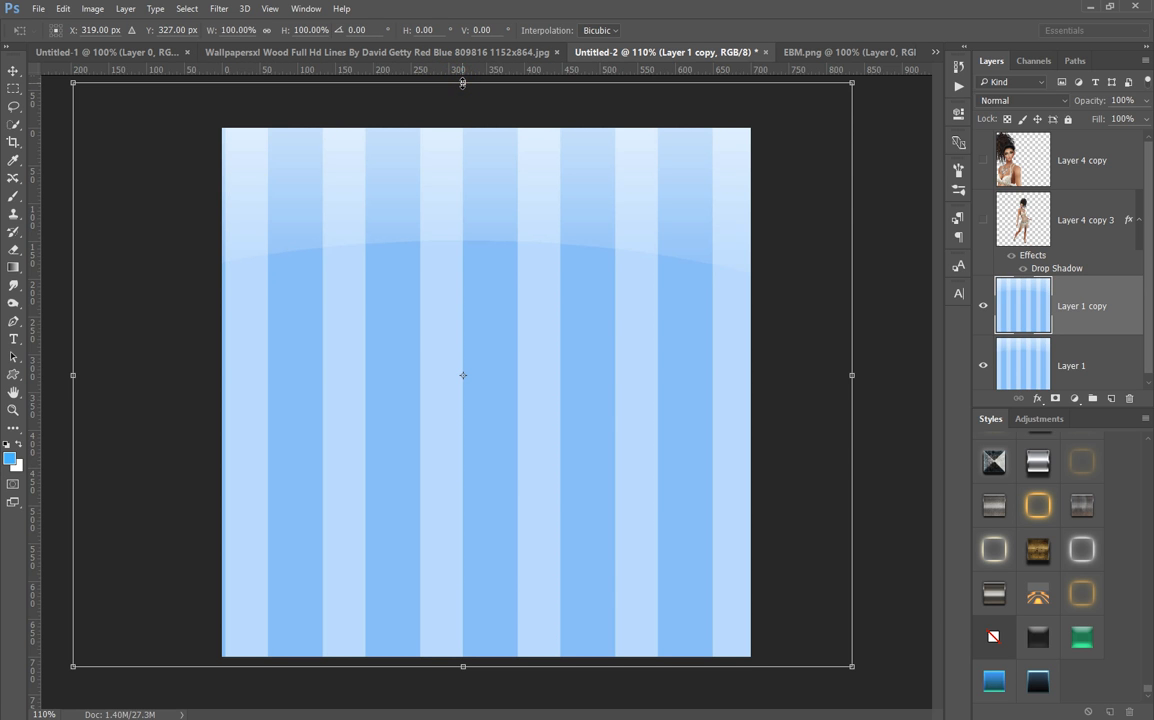
pyautogui.moveTo(462, 83); pyautogui.dragTo(421, 550)
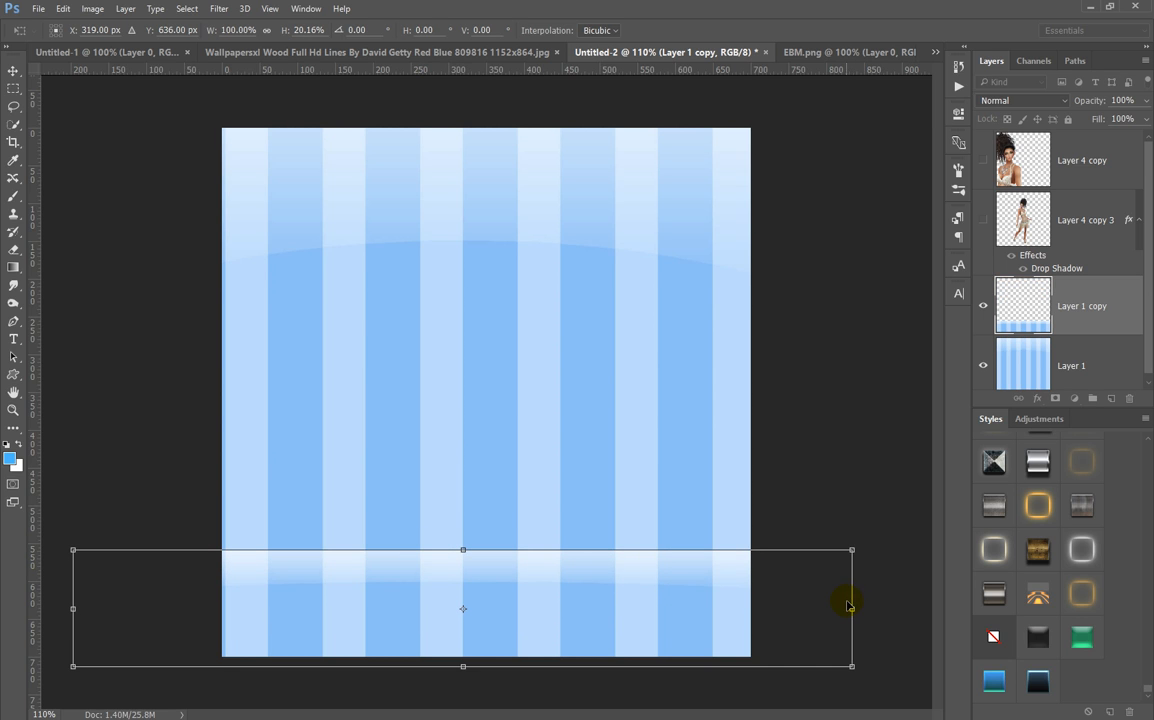
# Skew both lower corners of the striped copy outward into a perspective floor and reduce its height to about 13%
pyautogui.scroll(-3, 848, 578)
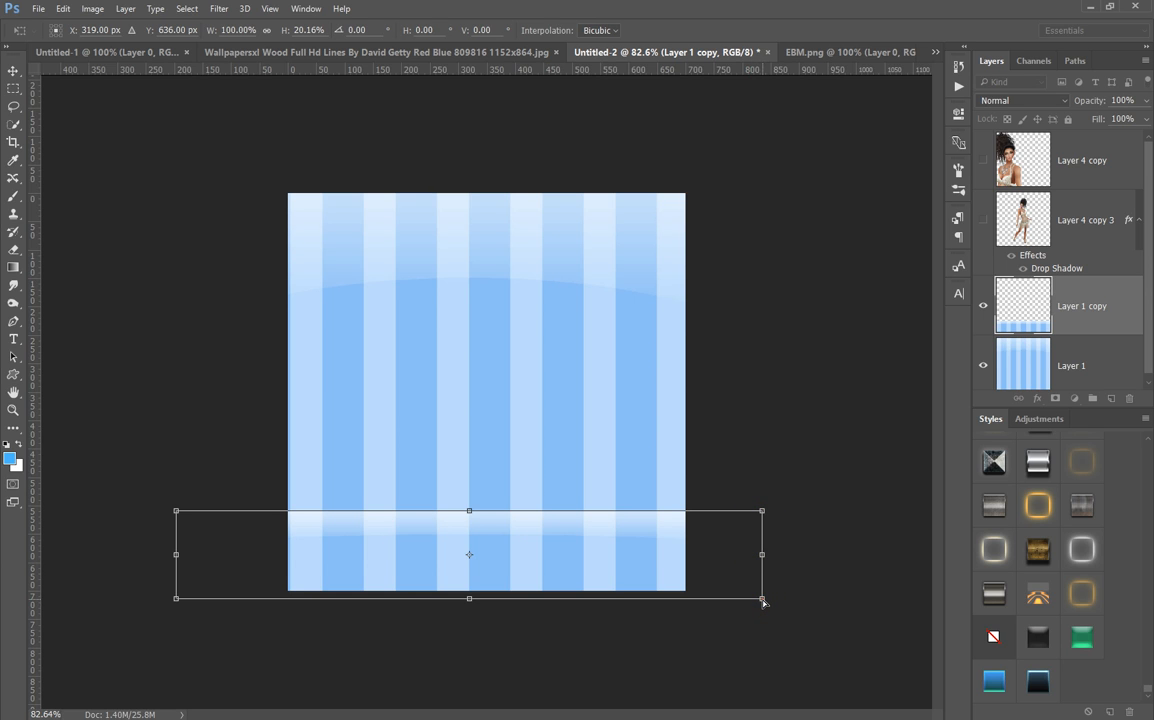
pyautogui.moveTo(763, 601); pyautogui.dragTo(852, 601)
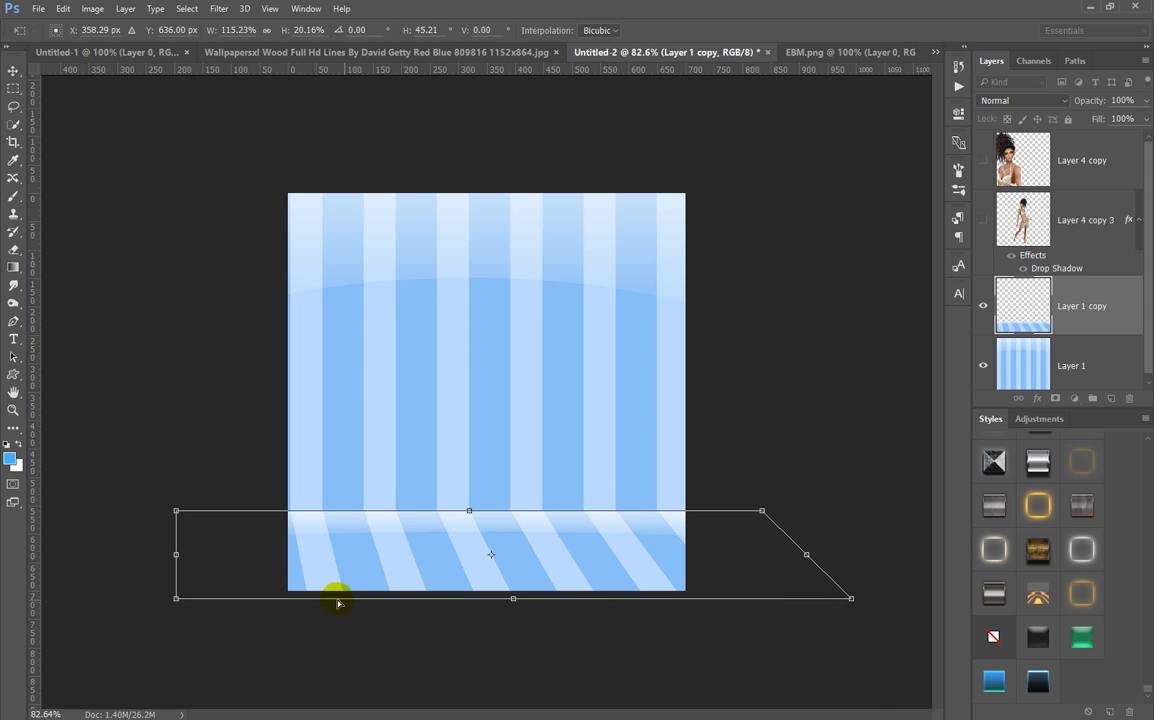
pyautogui.moveTo(176, 601); pyautogui.dragTo(47, 599)
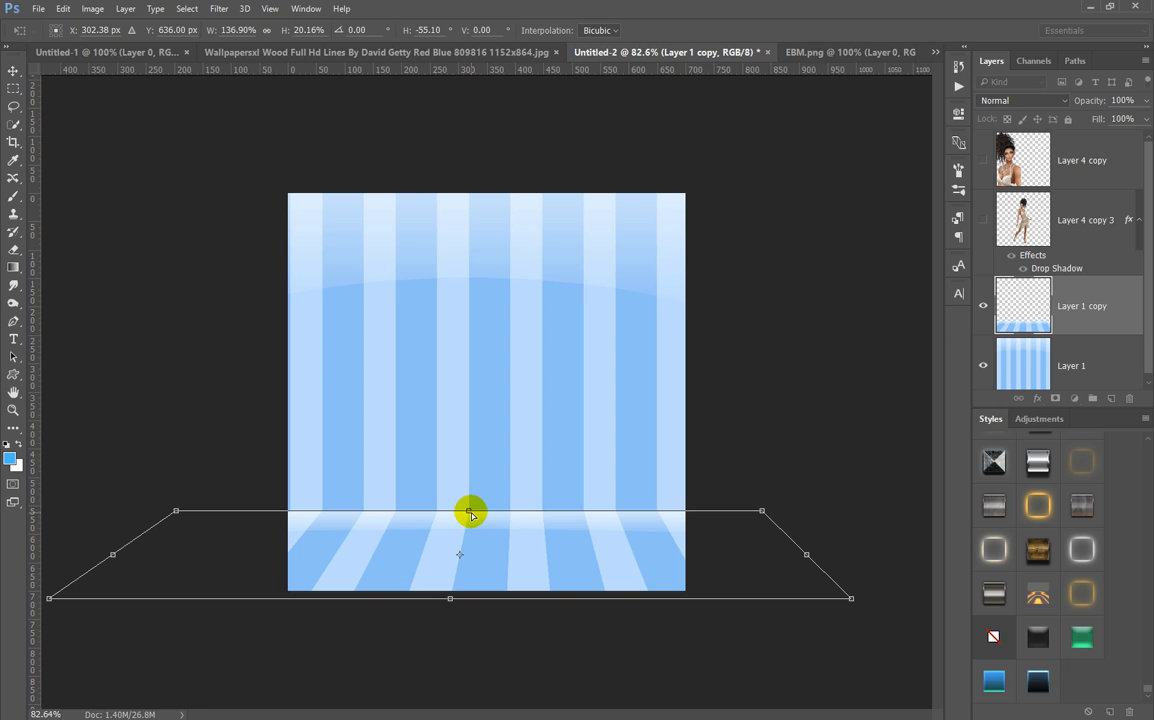
pyautogui.moveTo(468, 512); pyautogui.dragTo(466, 541)
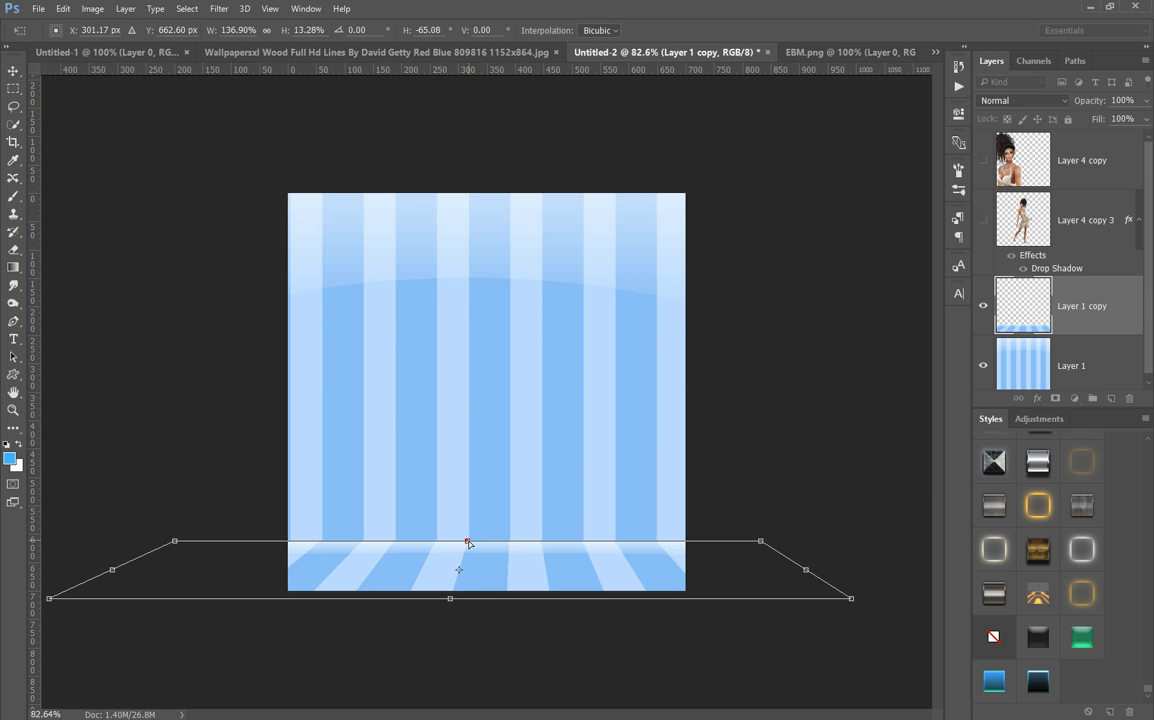
pyautogui.moveTo(468, 542); pyautogui.dragTo(469, 540)
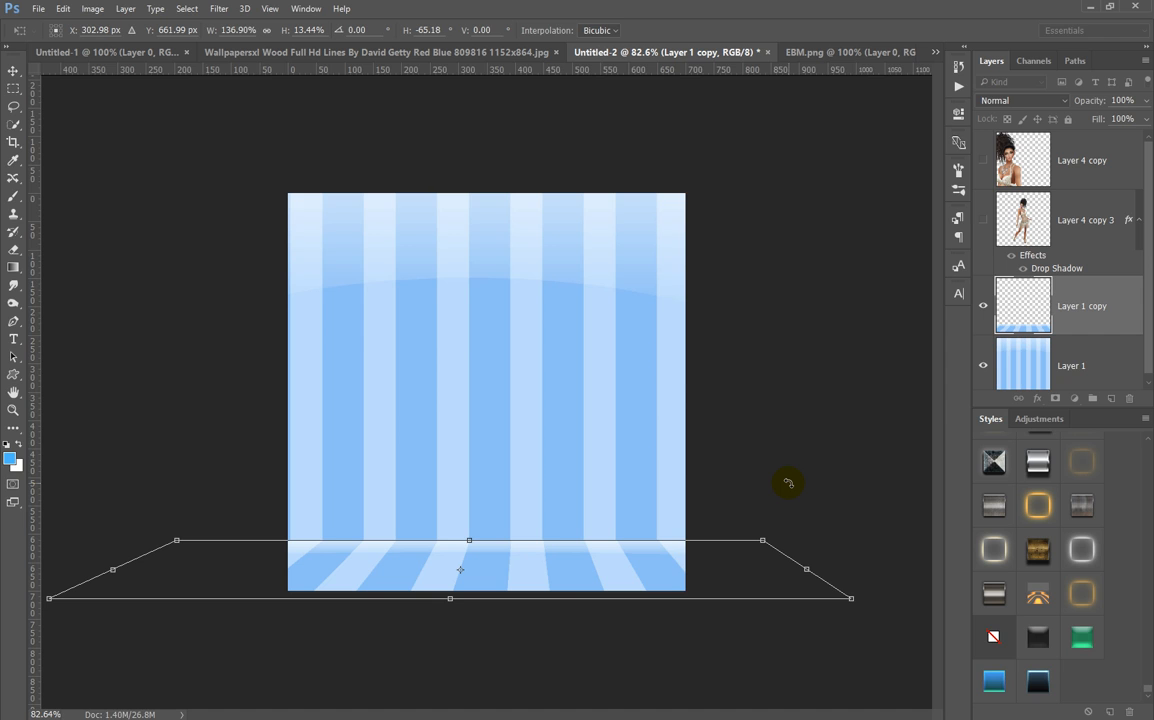
pyautogui.press('Return')
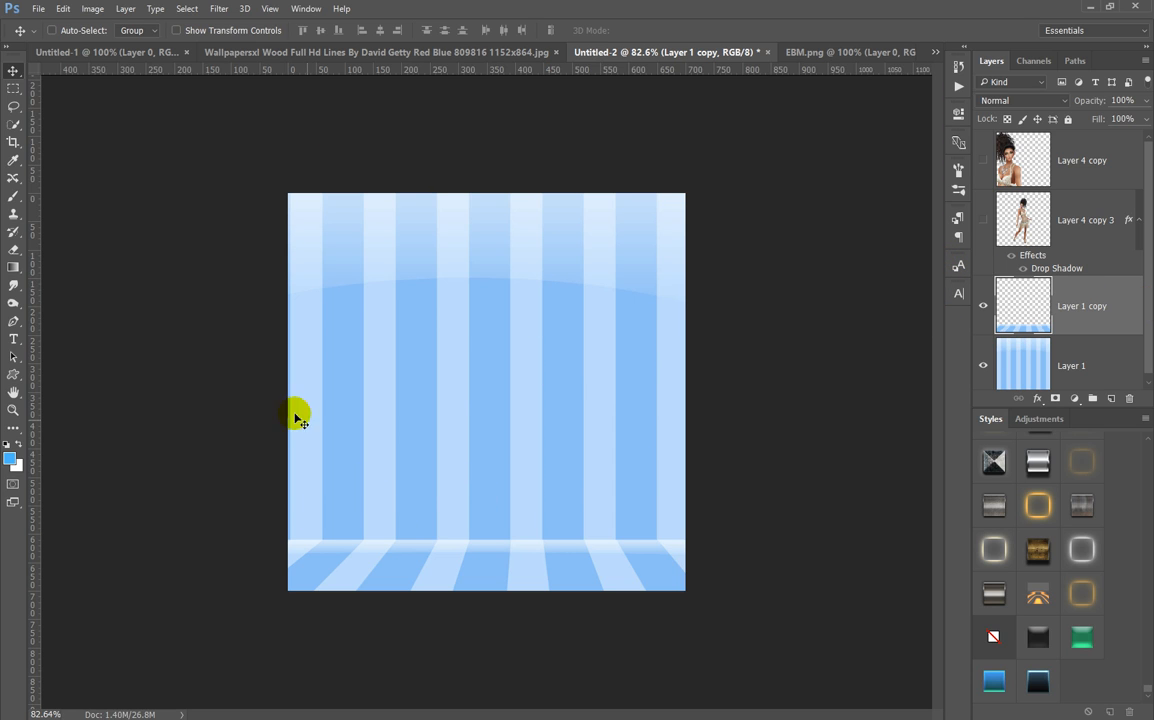
# Choose the Brush tool and set its size to 500 px
pyautogui.click(14, 197)
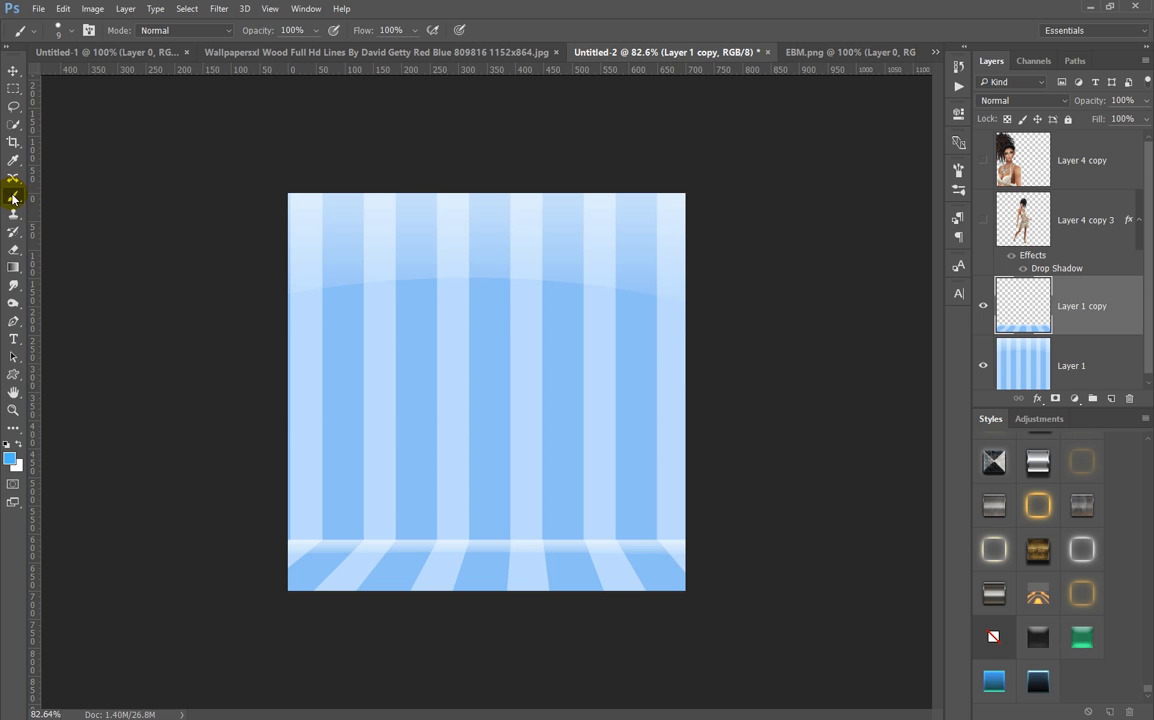
pyautogui.click(62, 30)
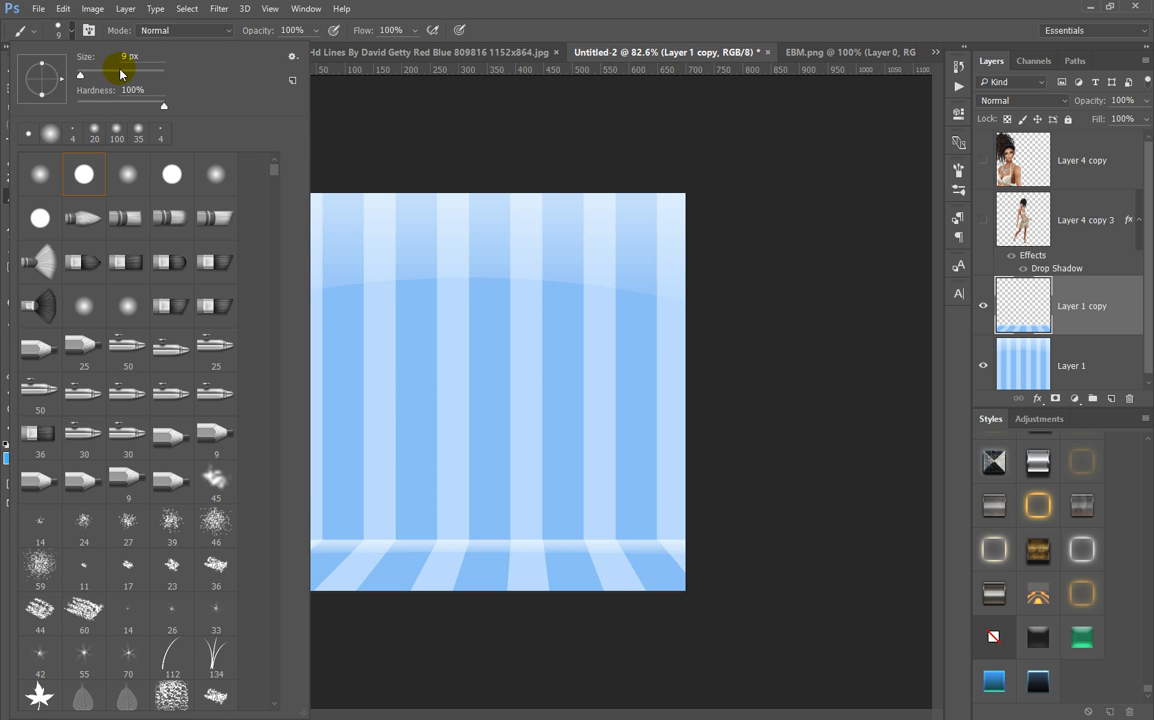
pyautogui.click(121, 74)
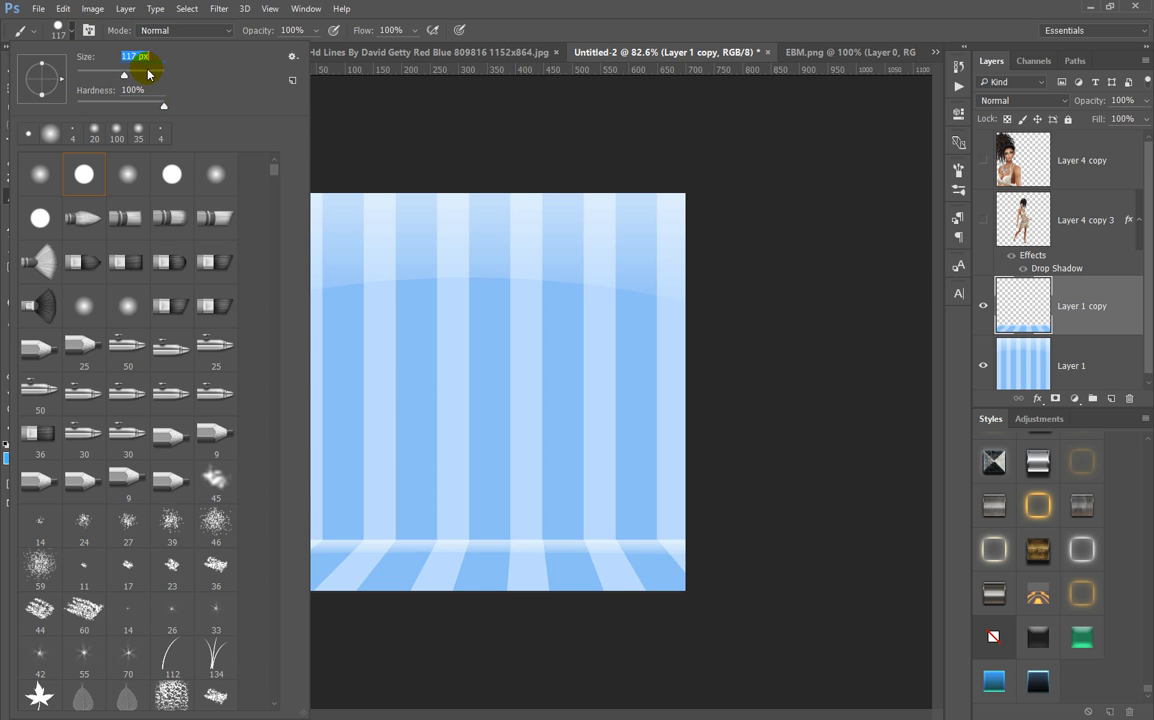
pyautogui.moveTo(148, 74); pyautogui.dragTo(142, 76)
pyautogui.write('500')
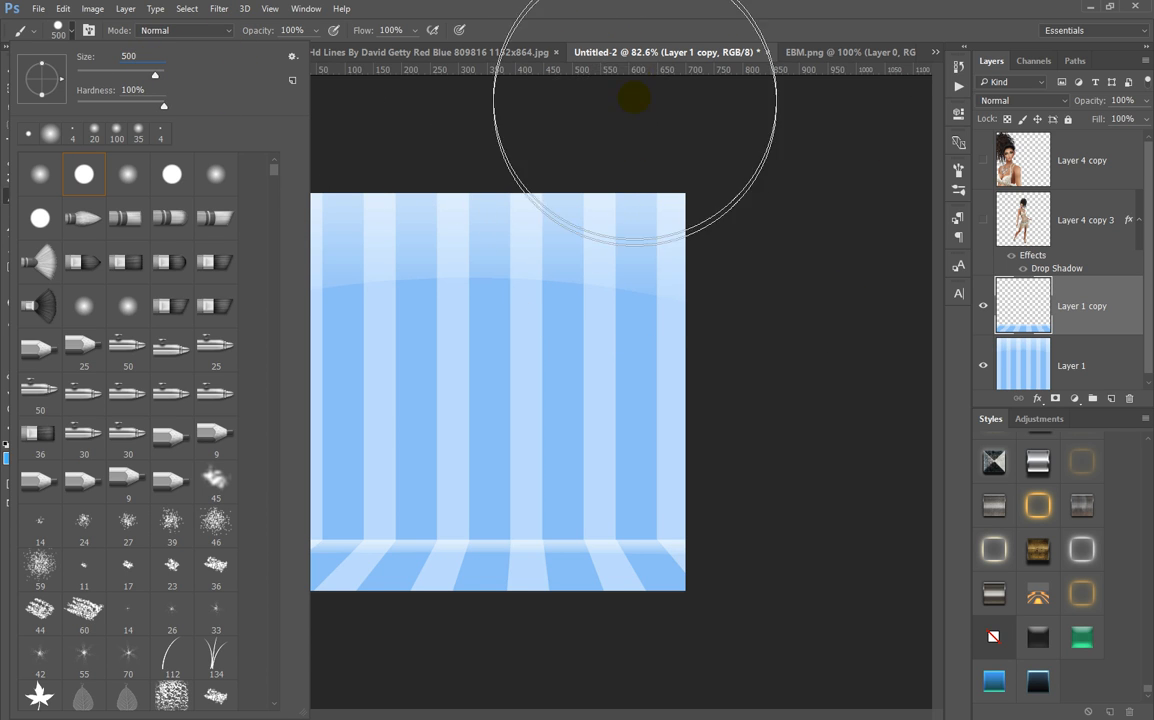
pyautogui.press('Return')
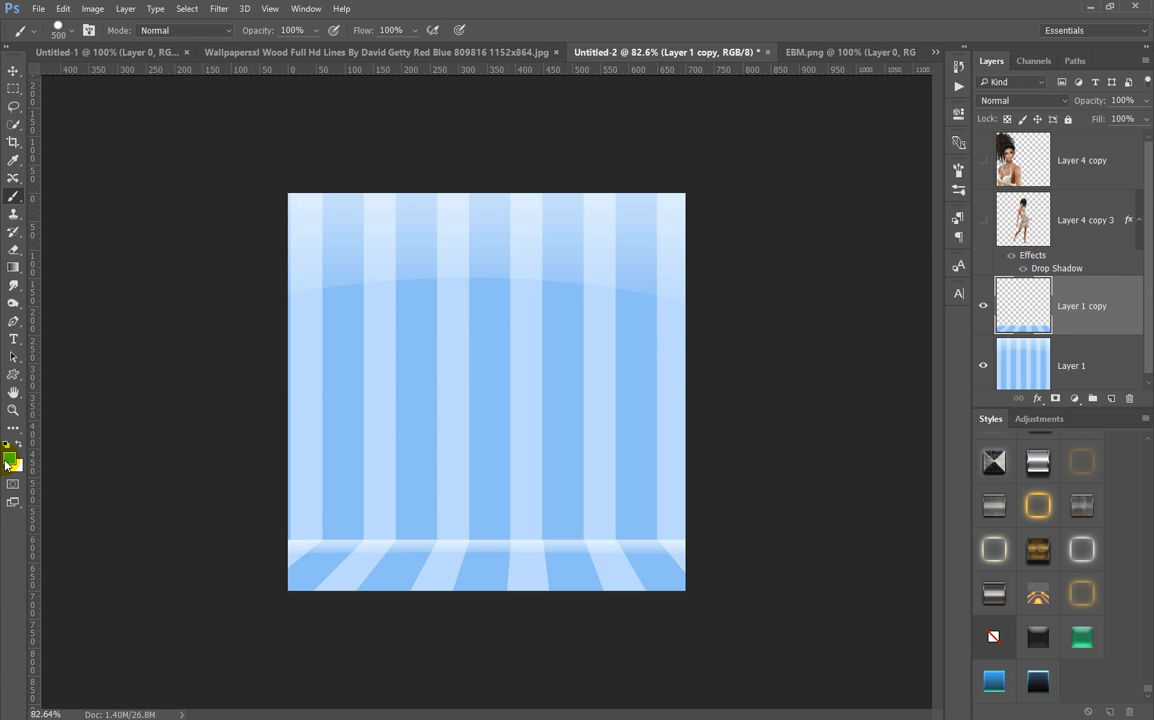
# Set the foreground color to bright cyan 00e4ff
pyautogui.click(10, 460)
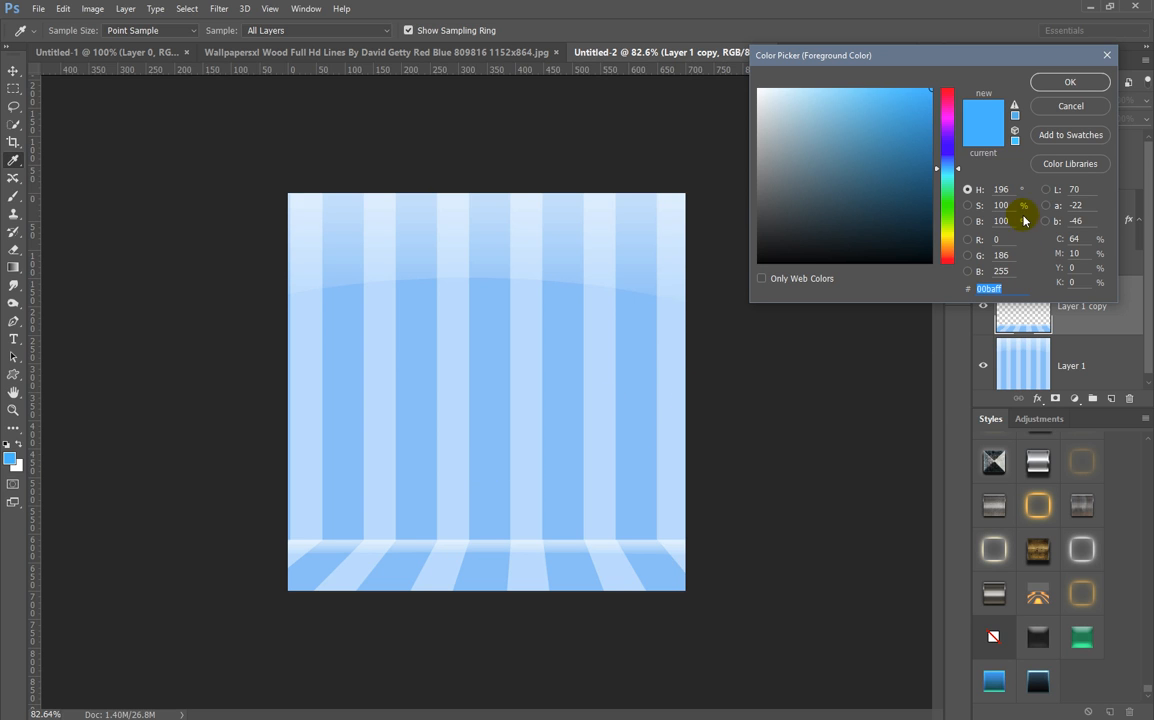
pyautogui.click(946, 173)
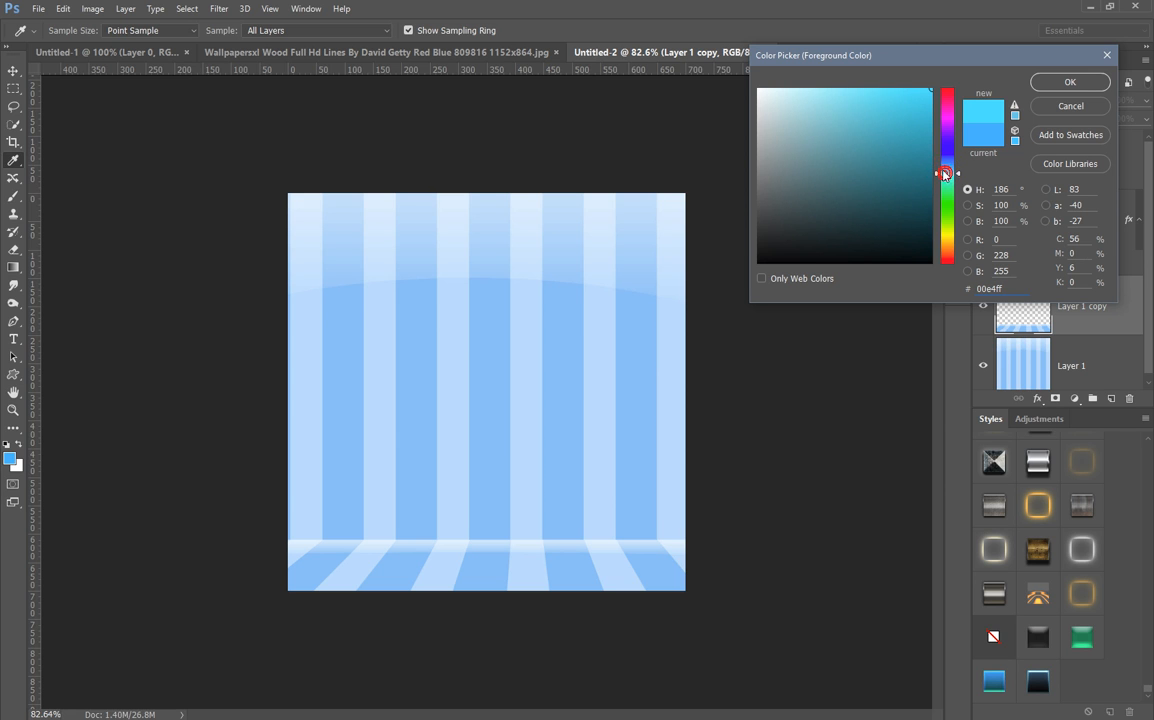
pyautogui.press('b')
pyautogui.click(1068, 82)
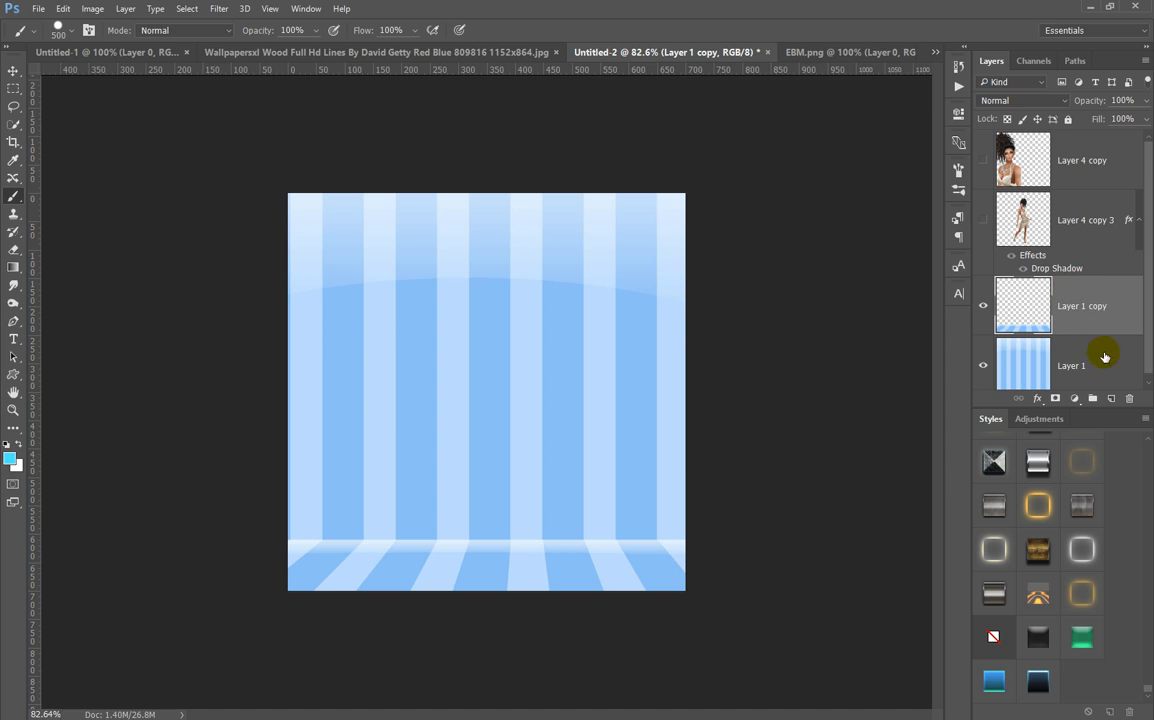
# Add a new layer directly above Layer 1 and paint one cyan brush dab centered on the wall-floor line
pyautogui.click(1094, 355)
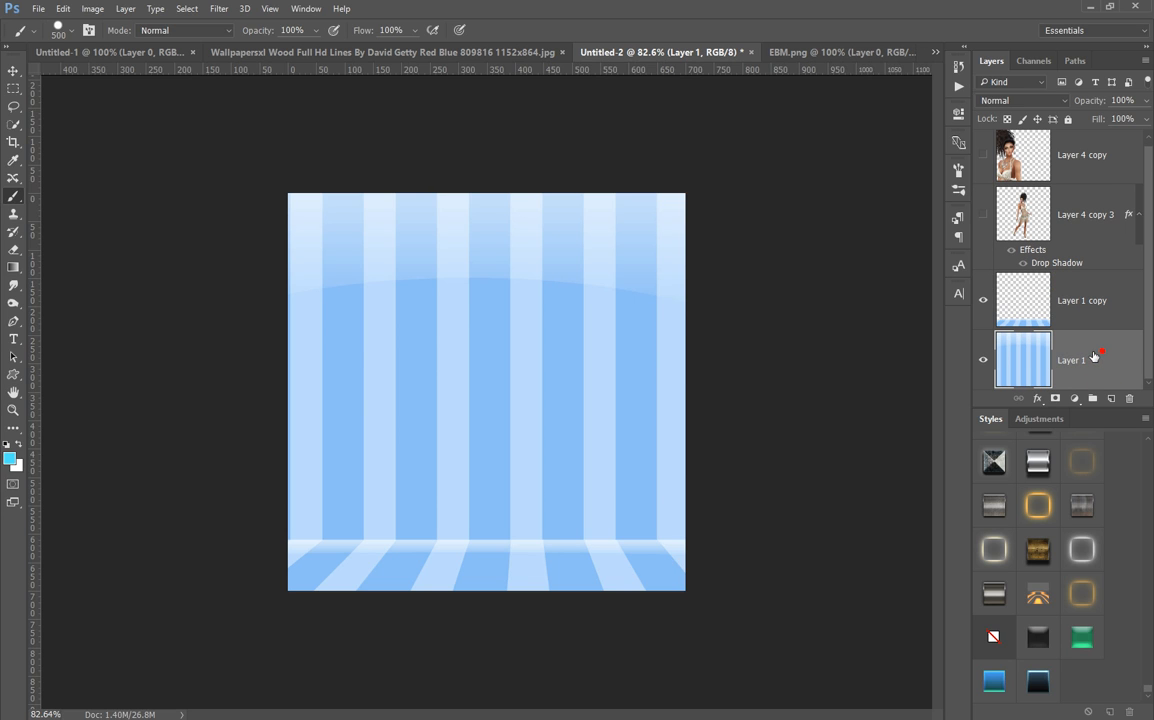
pyautogui.click(1095, 298)
pyautogui.click(1113, 373)
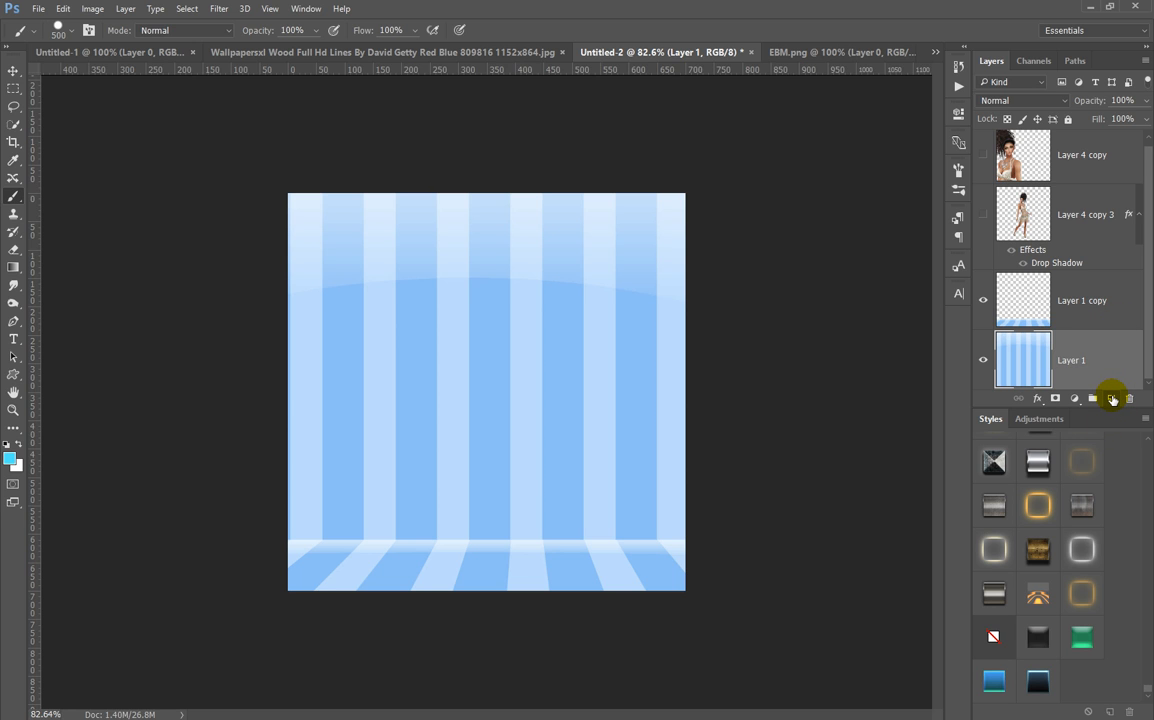
pyautogui.click(1112, 398)
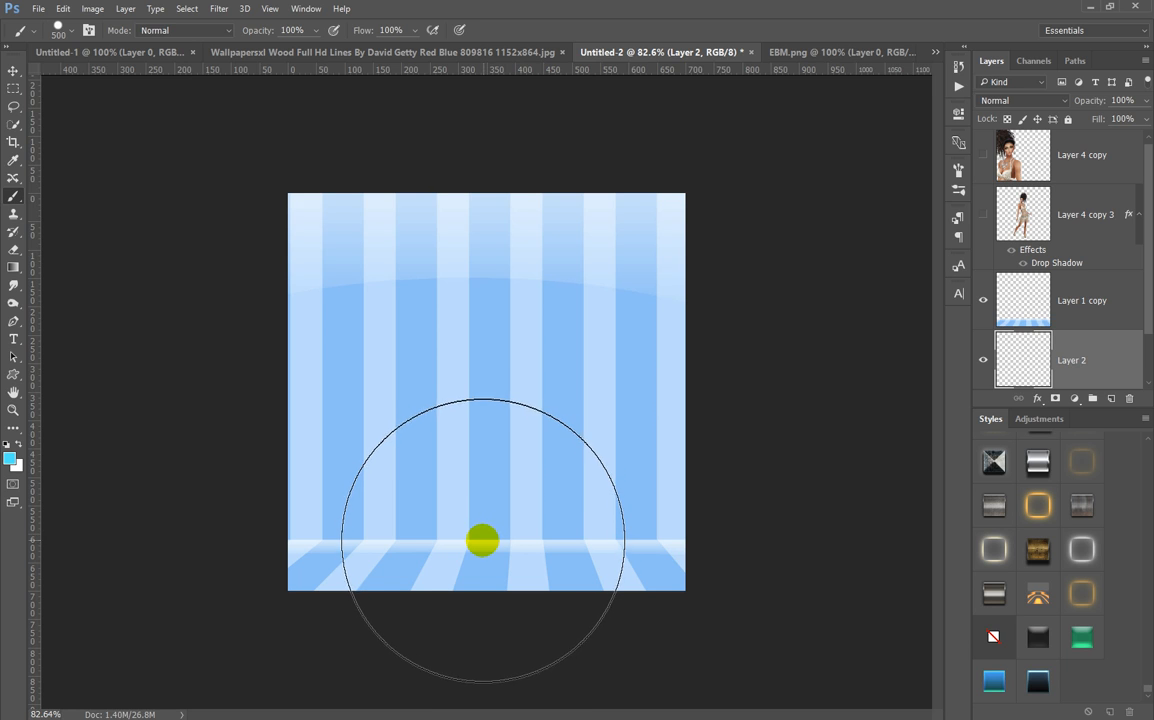
pyautogui.click(484, 540)
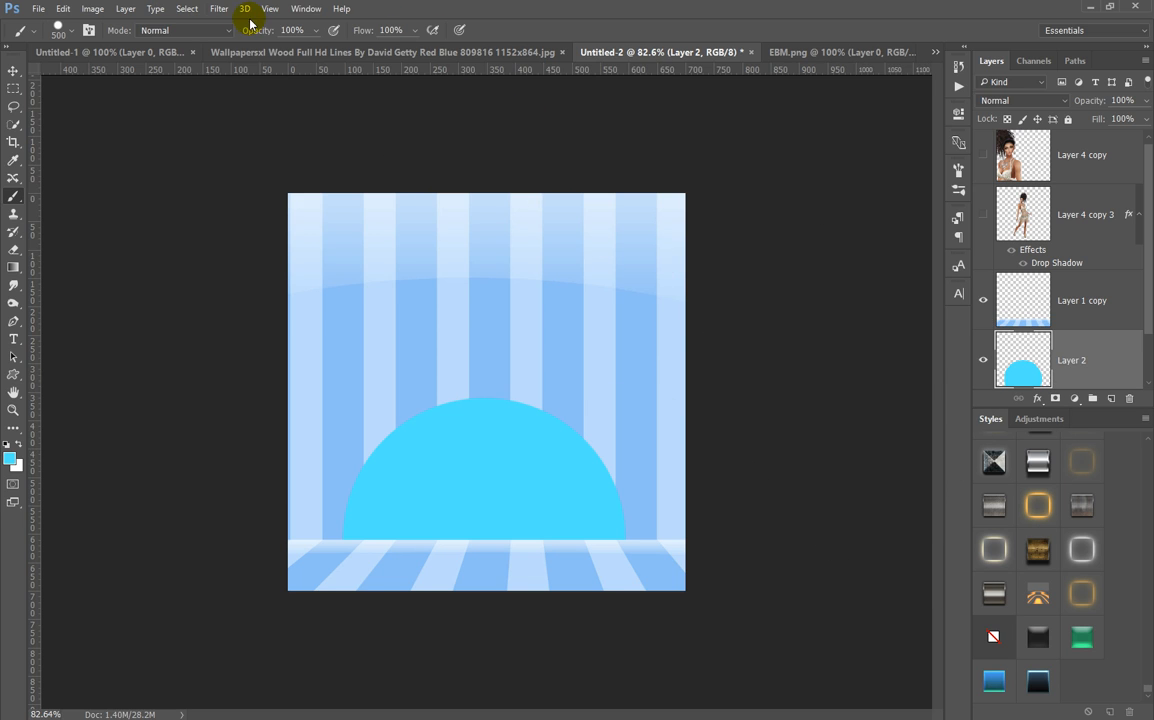
# Apply a Gaussian Blur with a 38.7 pixel radius to the cyan dab and repeat the filter to soften it further
pyautogui.click(219, 9)
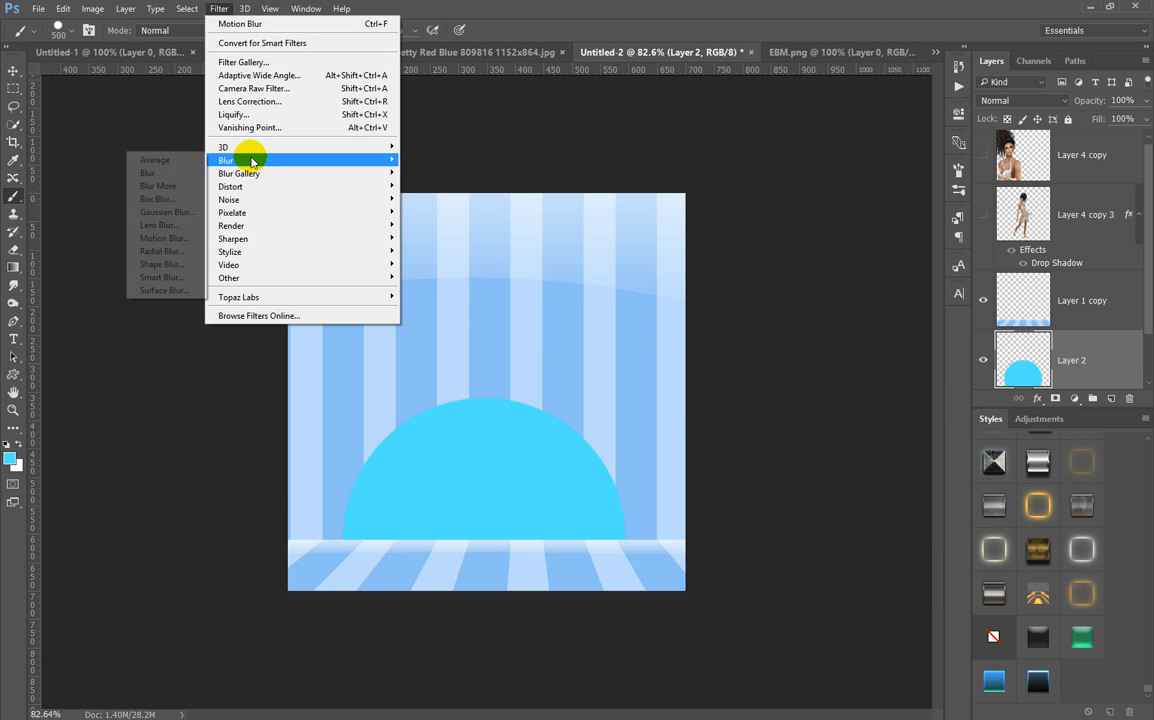
pyautogui.moveTo(290, 160)
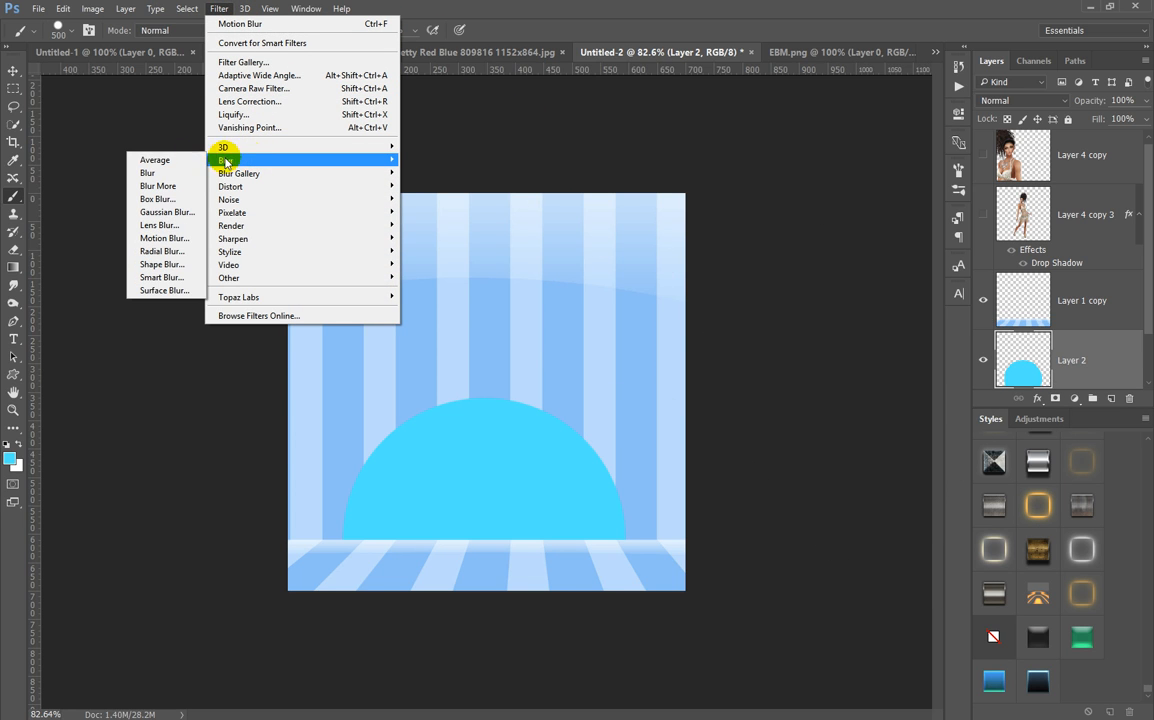
pyautogui.click(142, 214)
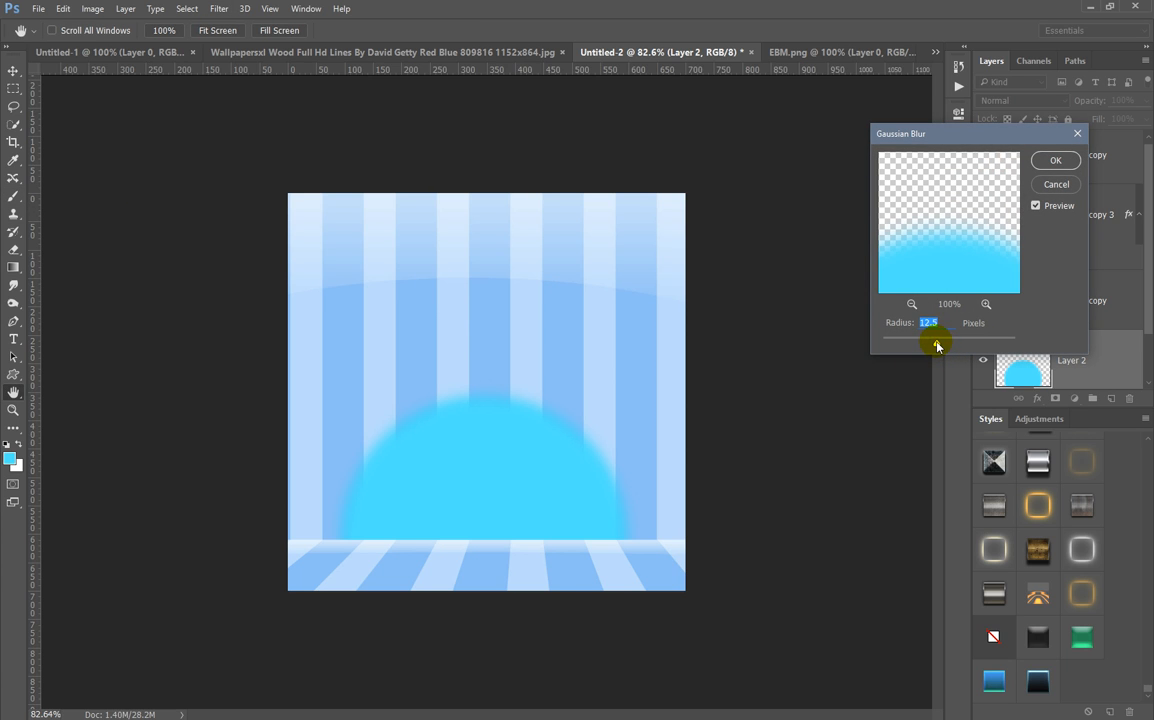
pyautogui.moveTo(936, 343); pyautogui.dragTo(951, 347)
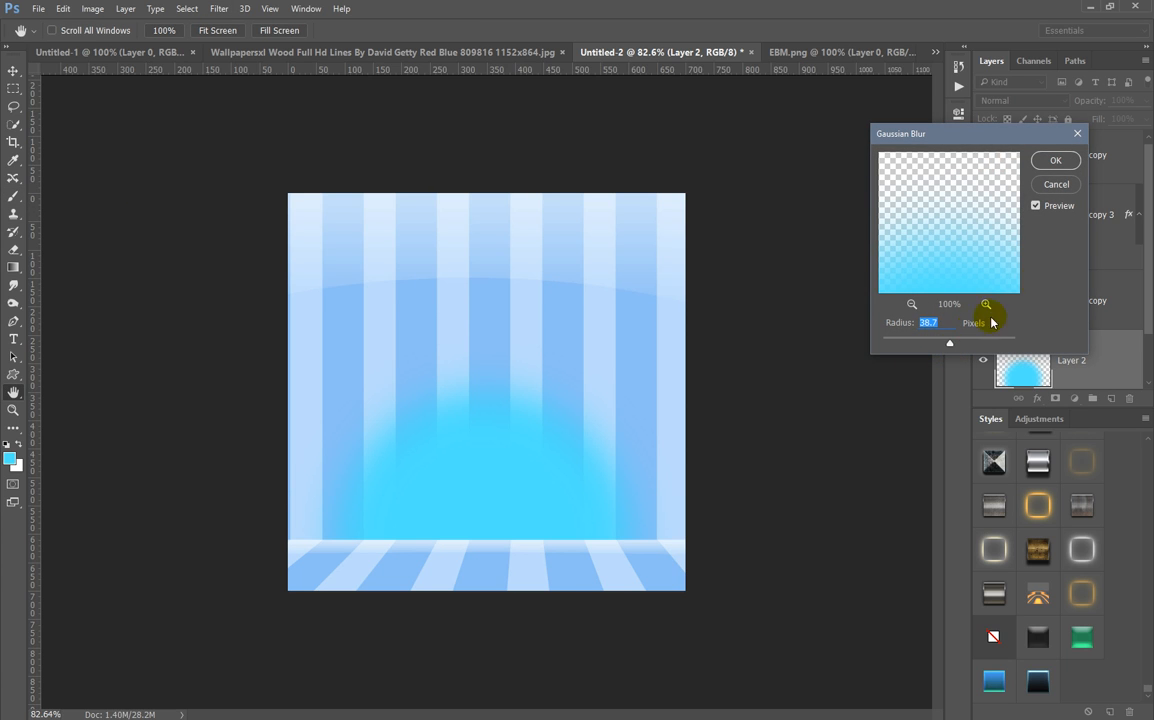
pyautogui.click(1055, 160)
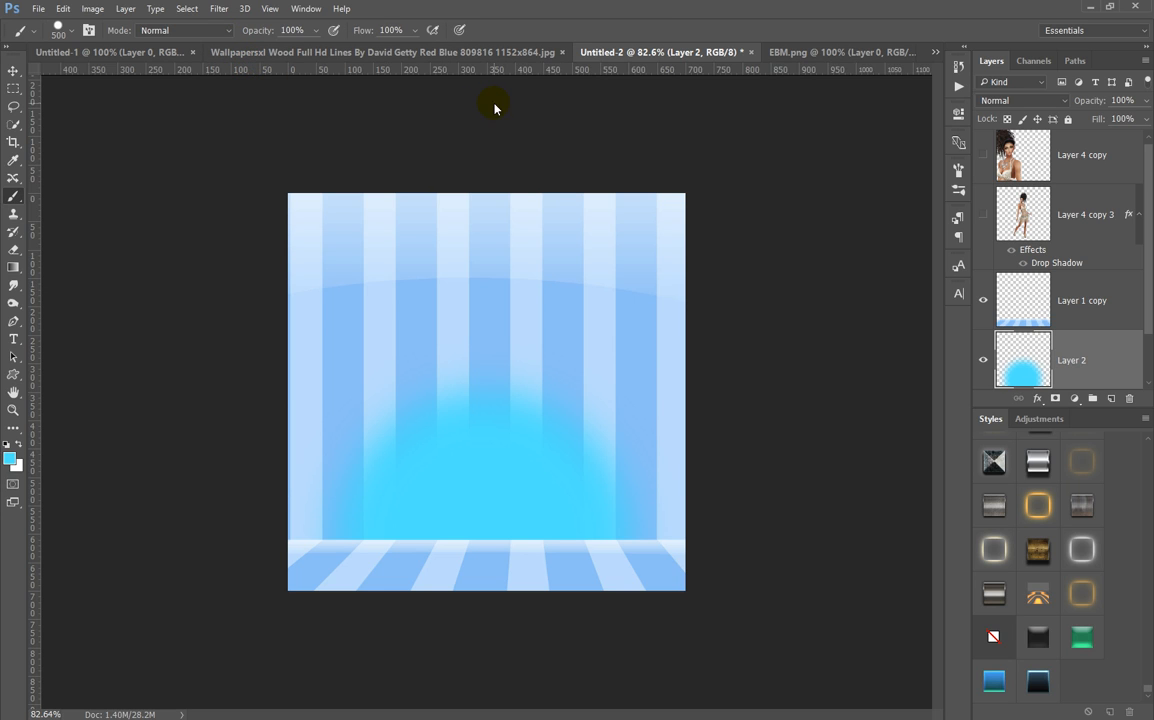
pyautogui.hotkey('ctrl', 'f')
pyautogui.moveTo(547, 428); pyautogui.dragTo(590, 412)
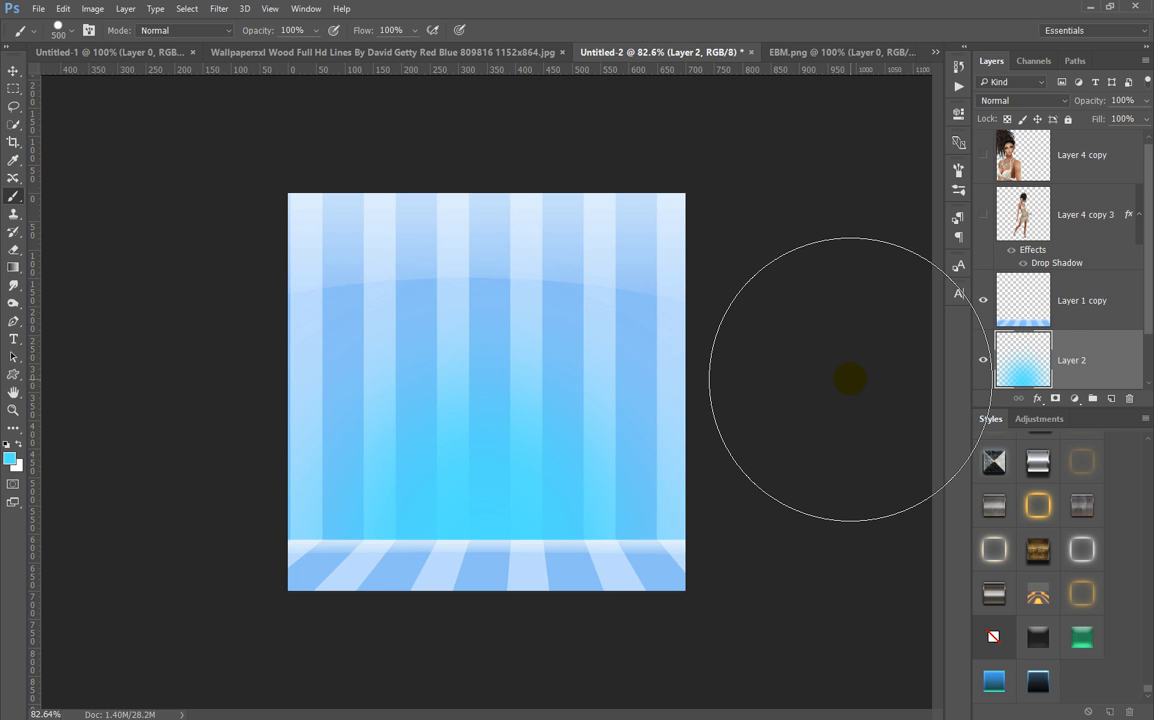
# Transform the blurred cyan glow to about 37% height and 170% width so it spreads along the floor line
pyautogui.hotkey('ctrl', 't')
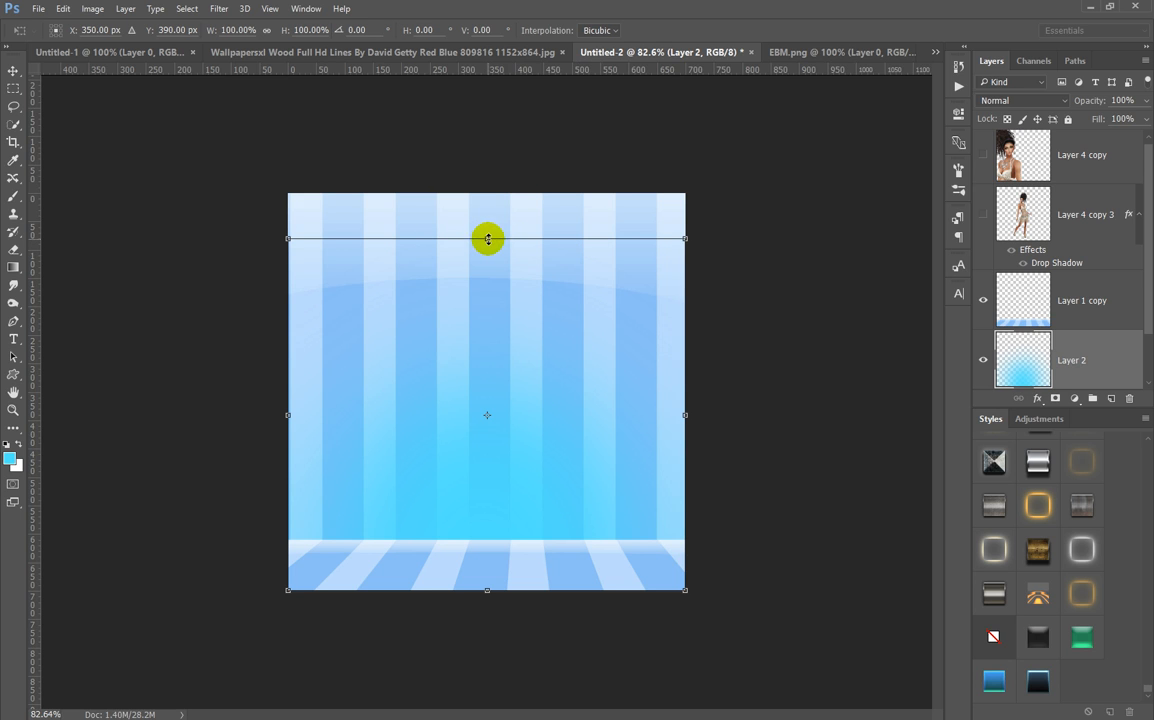
pyautogui.moveTo(487, 239); pyautogui.dragTo(473, 460)
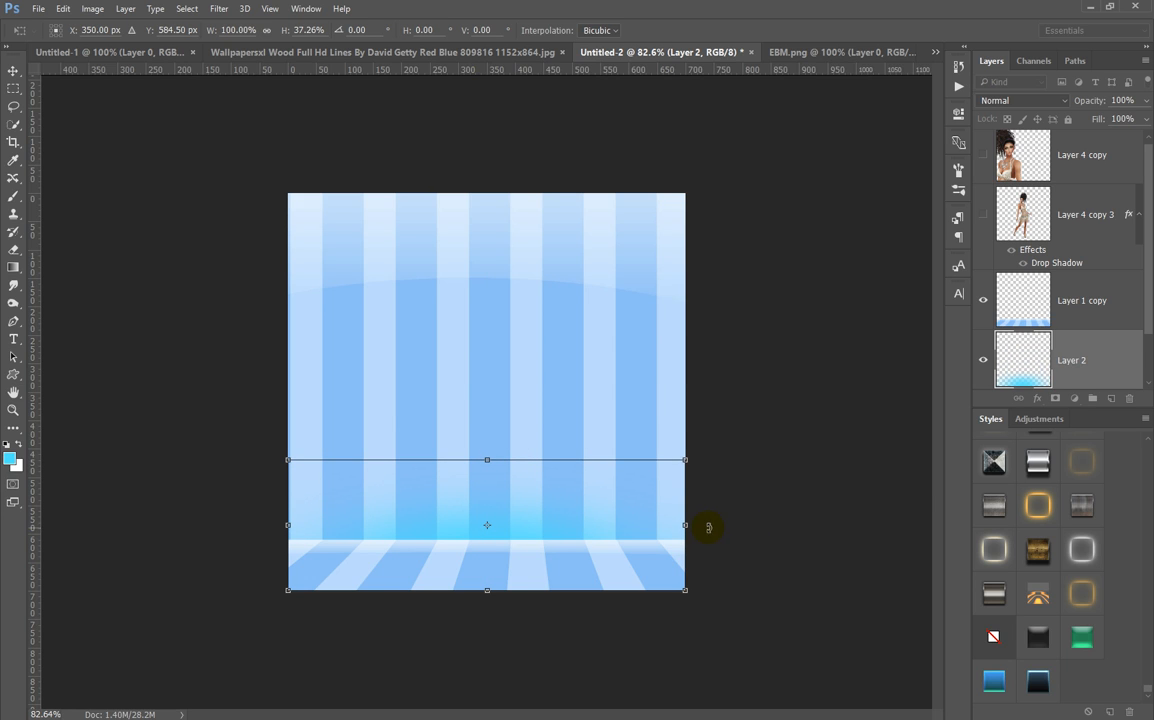
pyautogui.moveTo(685, 525); pyautogui.dragTo(798, 525)
pyautogui.moveTo(288, 524); pyautogui.dragTo(141, 518)
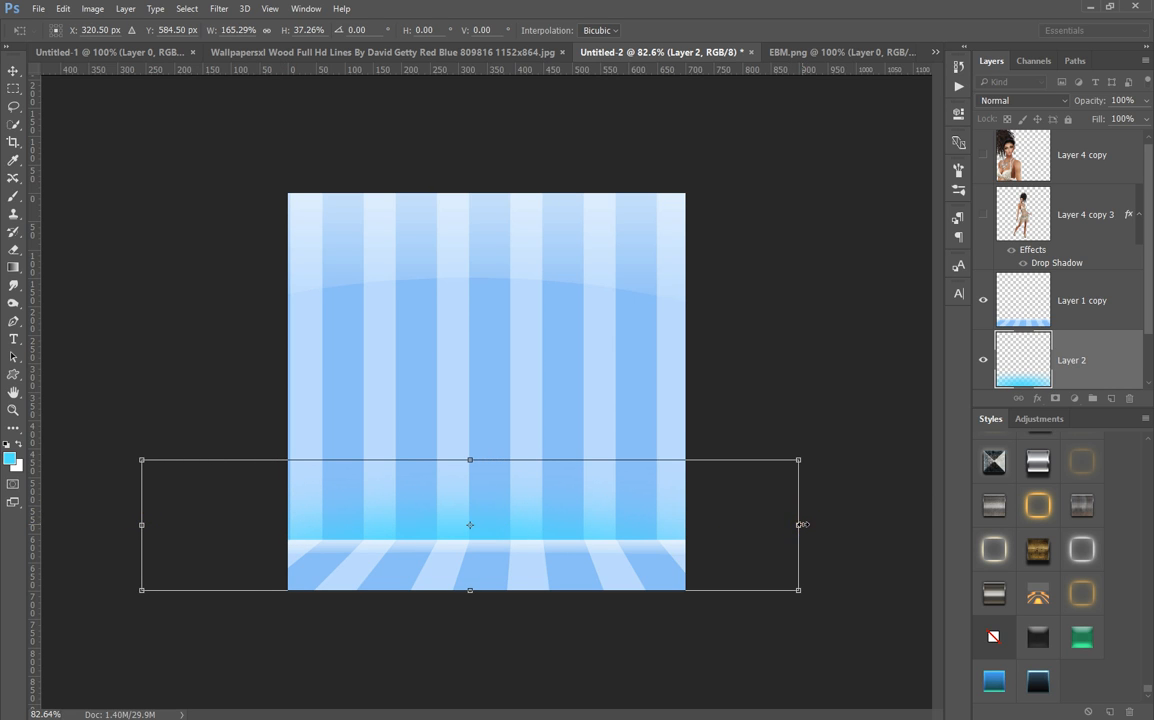
pyautogui.moveTo(798, 524); pyautogui.dragTo(820, 527)
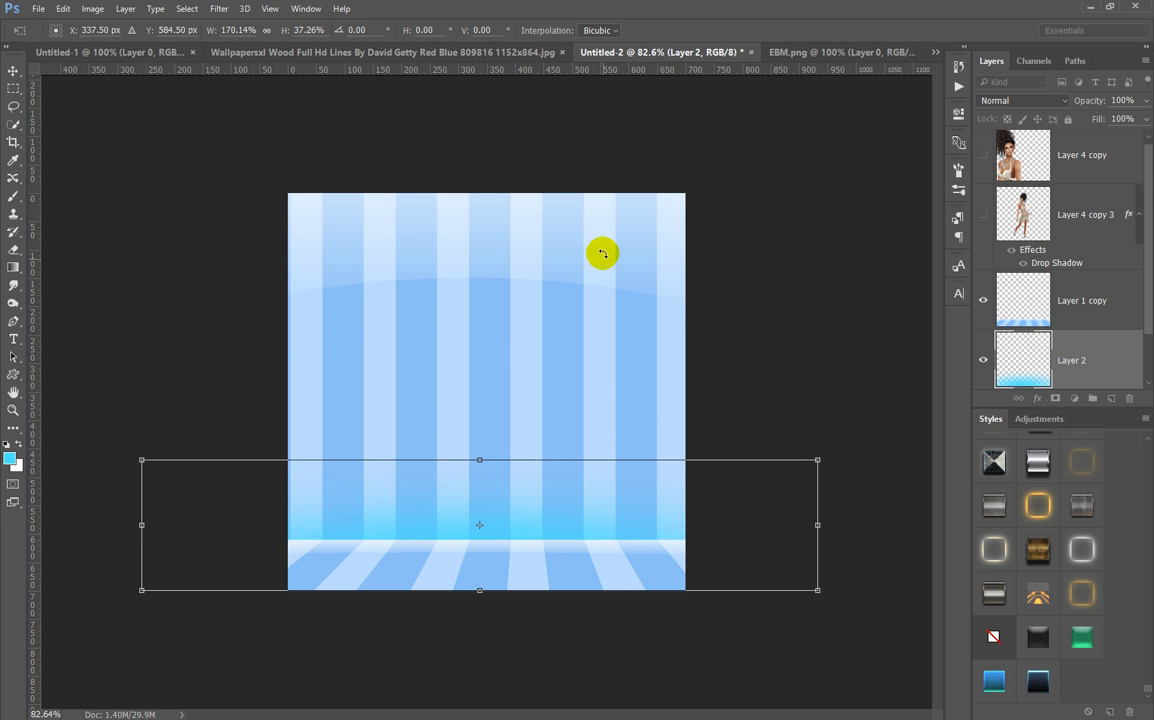
pyautogui.press('Return')
# Reduce the brush size to 30 px
pyautogui.press('b')
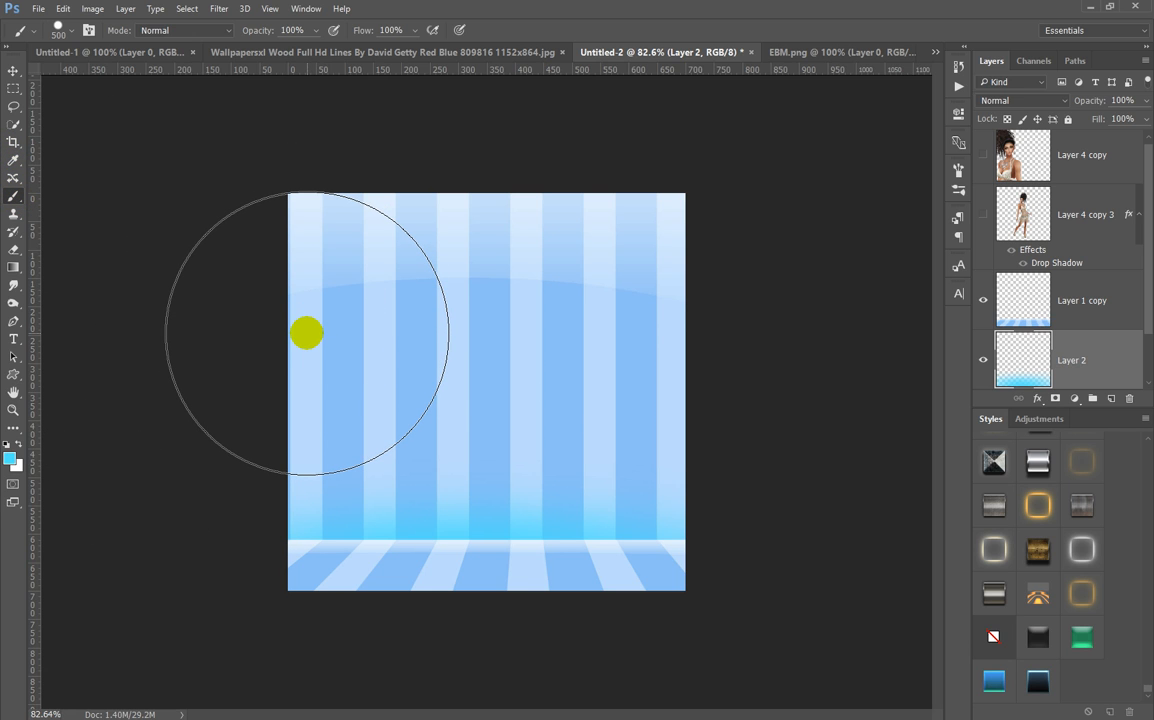
pyautogui.press('[')
pyautogui.press('[')
pyautogui.press('[')
pyautogui.press('[')
pyautogui.press('[')
pyautogui.press('[')
pyautogui.press('[')
pyautogui.press('[')
pyautogui.press('[')
pyautogui.press('[')
pyautogui.press('[')
pyautogui.press('[')
pyautogui.press('[')
pyautogui.press('[')
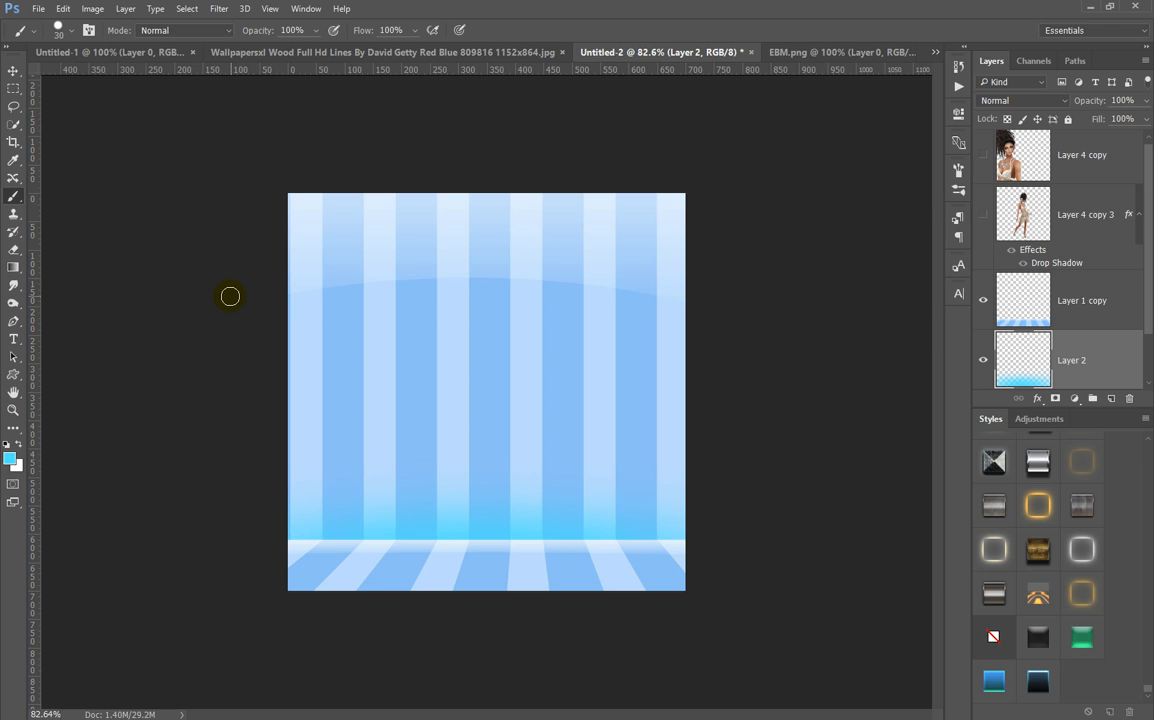
# Reduce the brush size to 10 px and set the foreground color to white
pyautogui.press('[')
pyautogui.press('[')
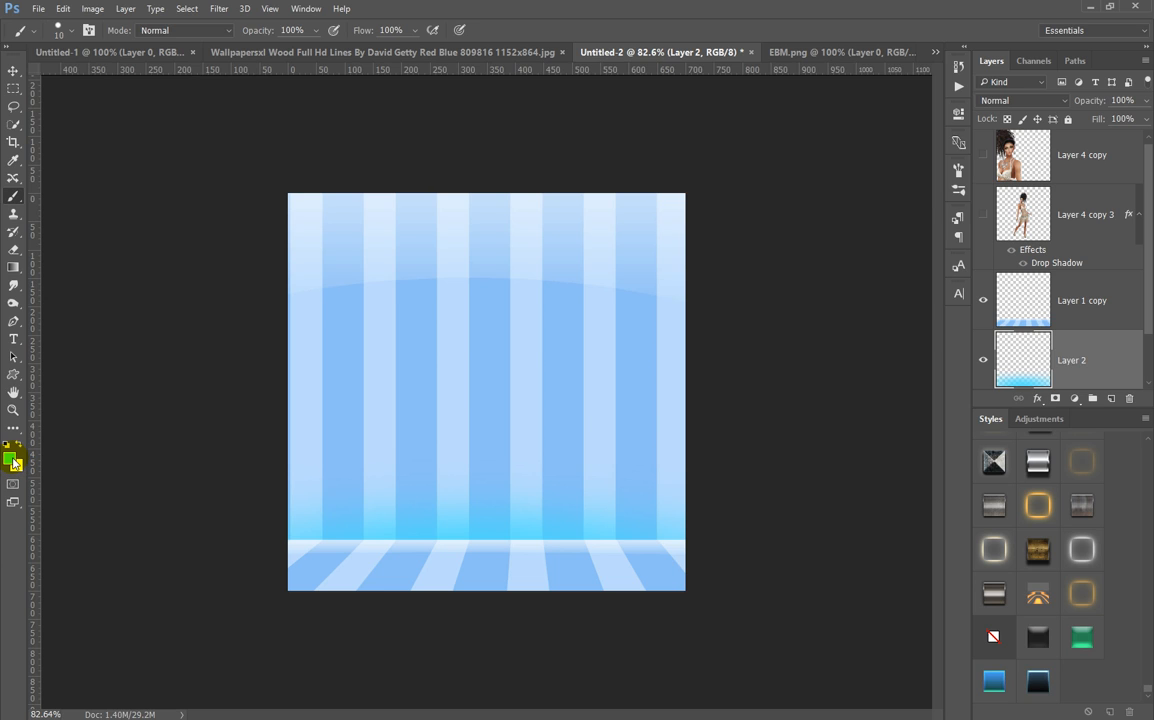
pyautogui.press('d')
pyautogui.press('x')
pyautogui.keyDown('alt'); pyautogui.rightClick(287, 540); pyautogui.keyUp('alt')
pyautogui.moveTo(287, 540); pyautogui.dragTo(684, 540)
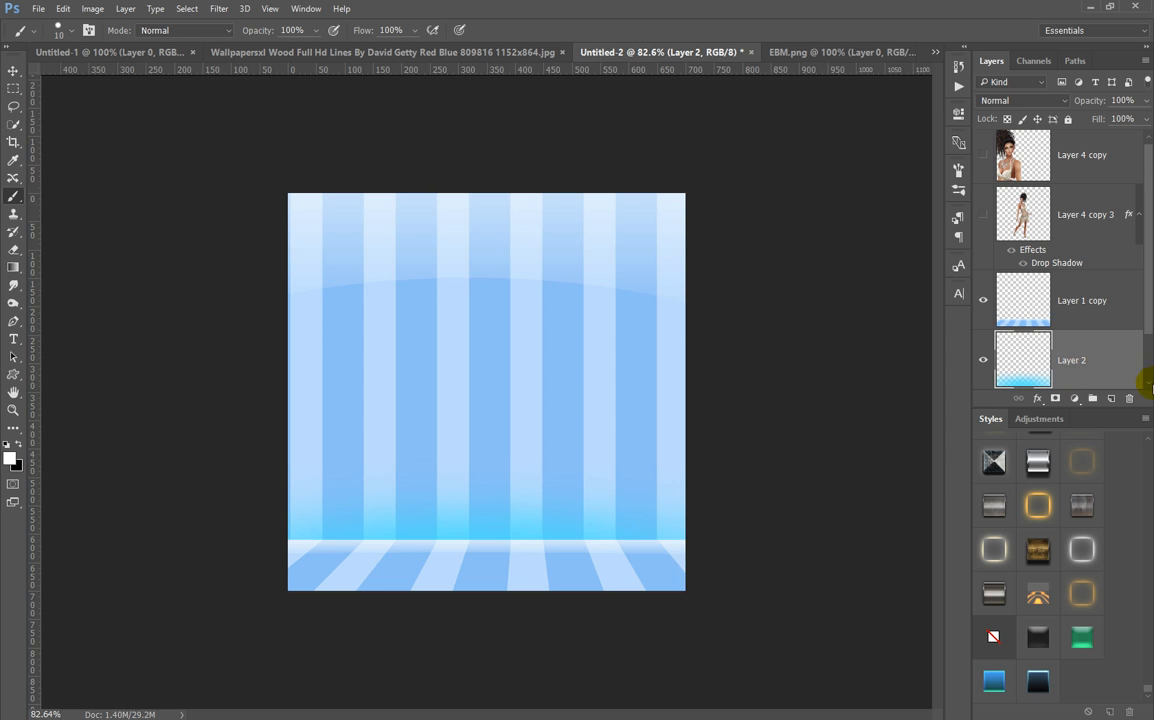
# Add a new layer directly above Layer 1 copy and paint a straight white line across the full canvas width along the wall-floor edge
pyautogui.click(1120, 320)
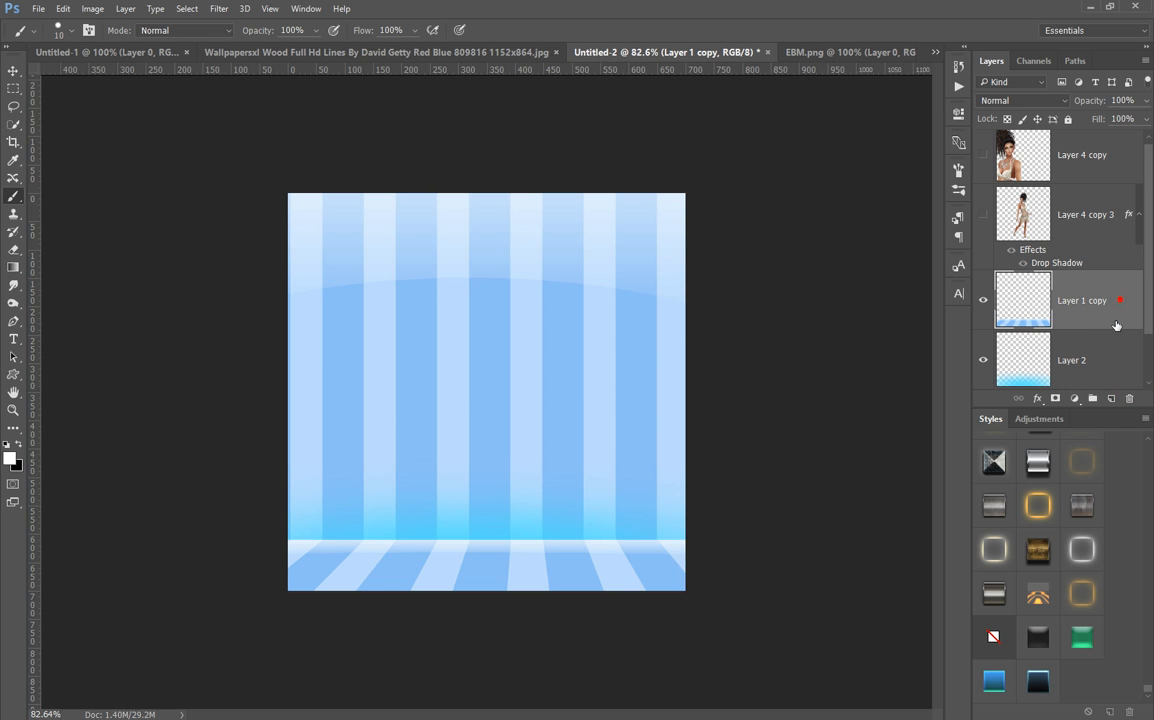
pyautogui.click(1111, 398)
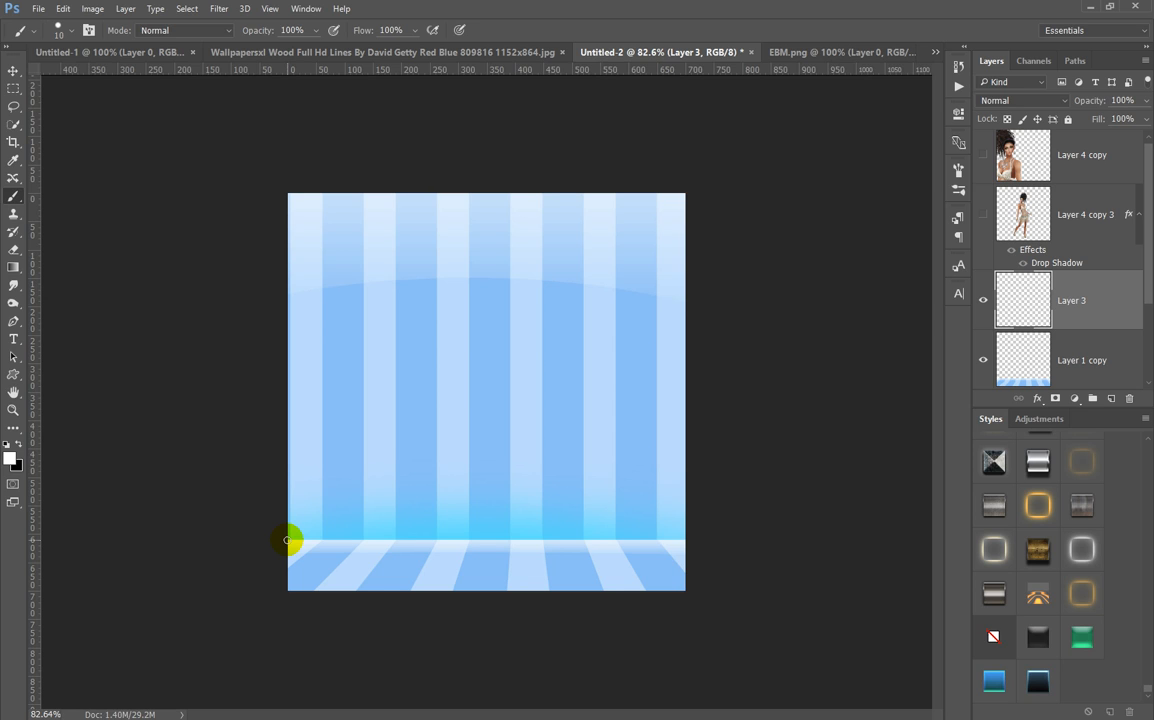
pyautogui.moveTo(286, 540); pyautogui.dragTo(788, 573)
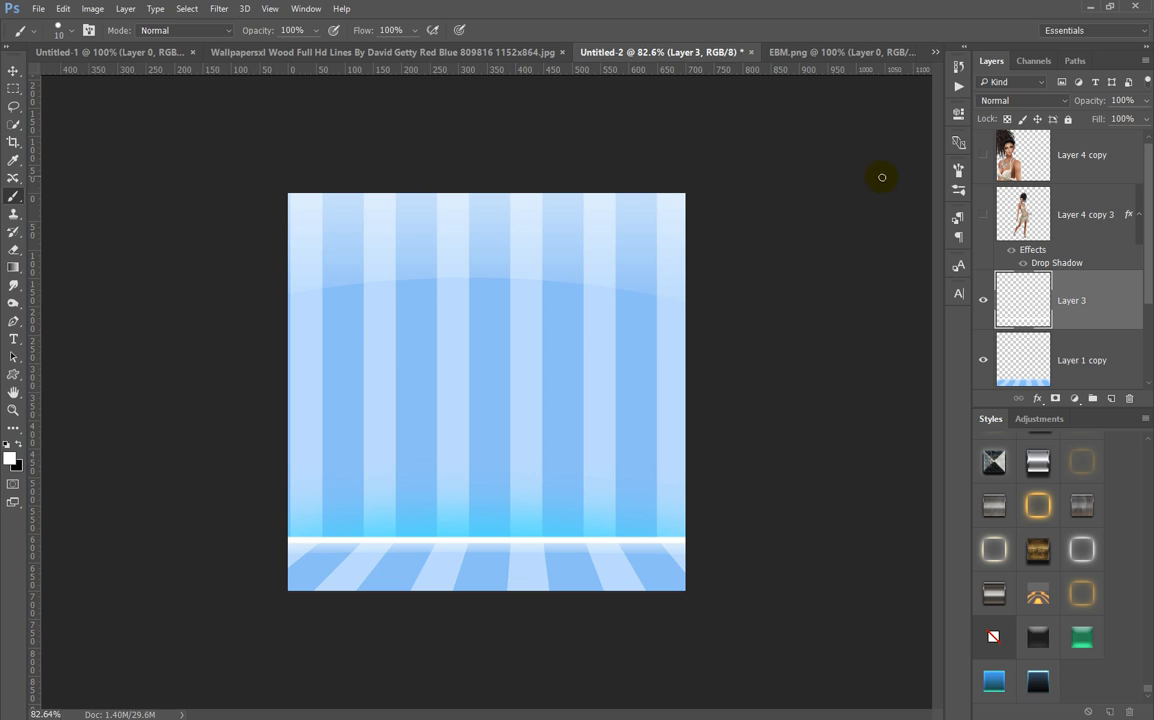
# Set the white line's layer to Overlay blending and nudge it slightly upward so it sits just above the floor edge
pyautogui.click(1025, 101)
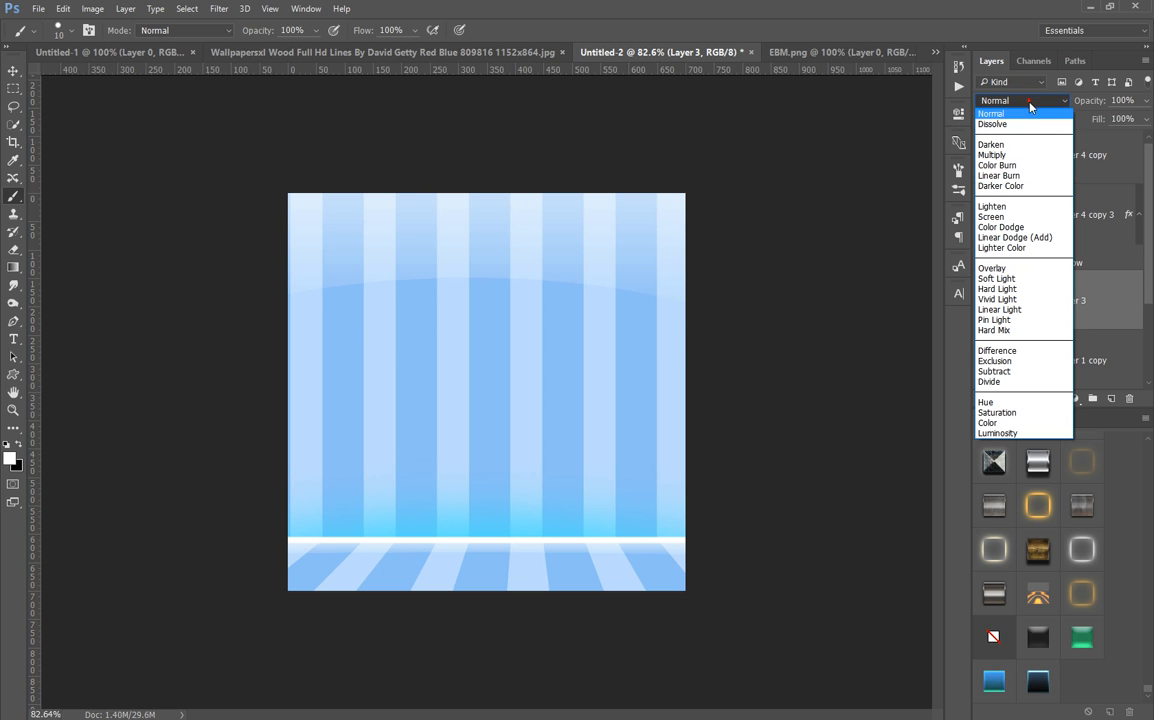
pyautogui.click(997, 269)
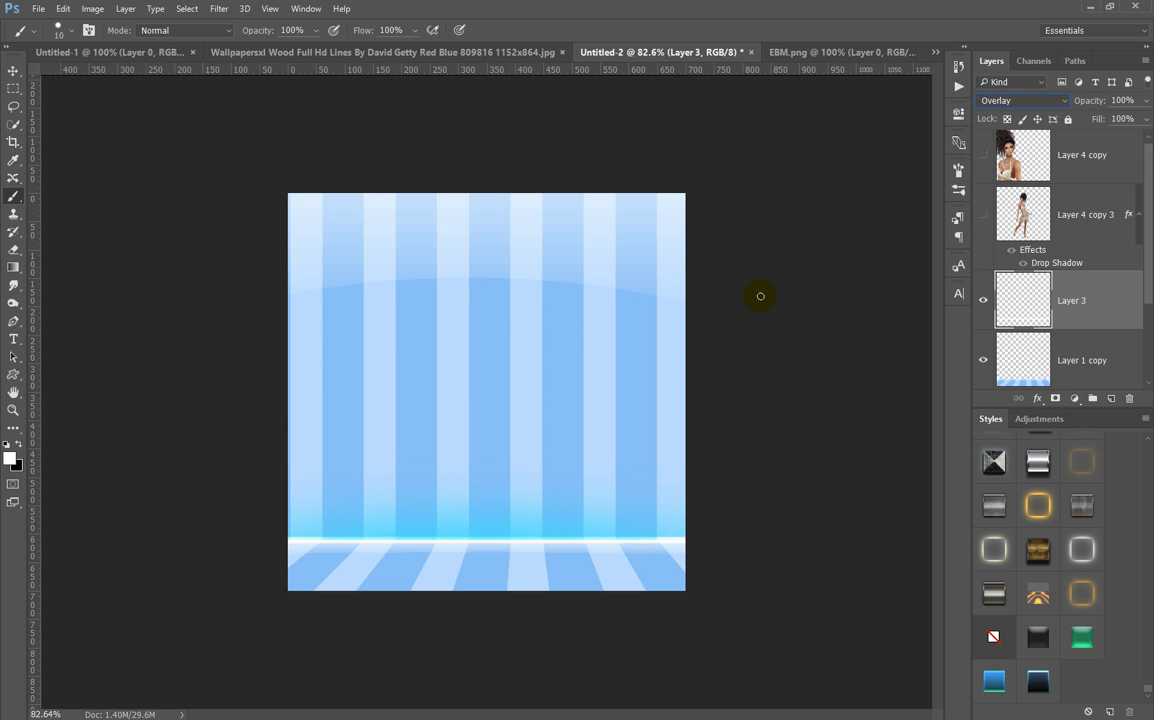
pyautogui.click(14, 72)
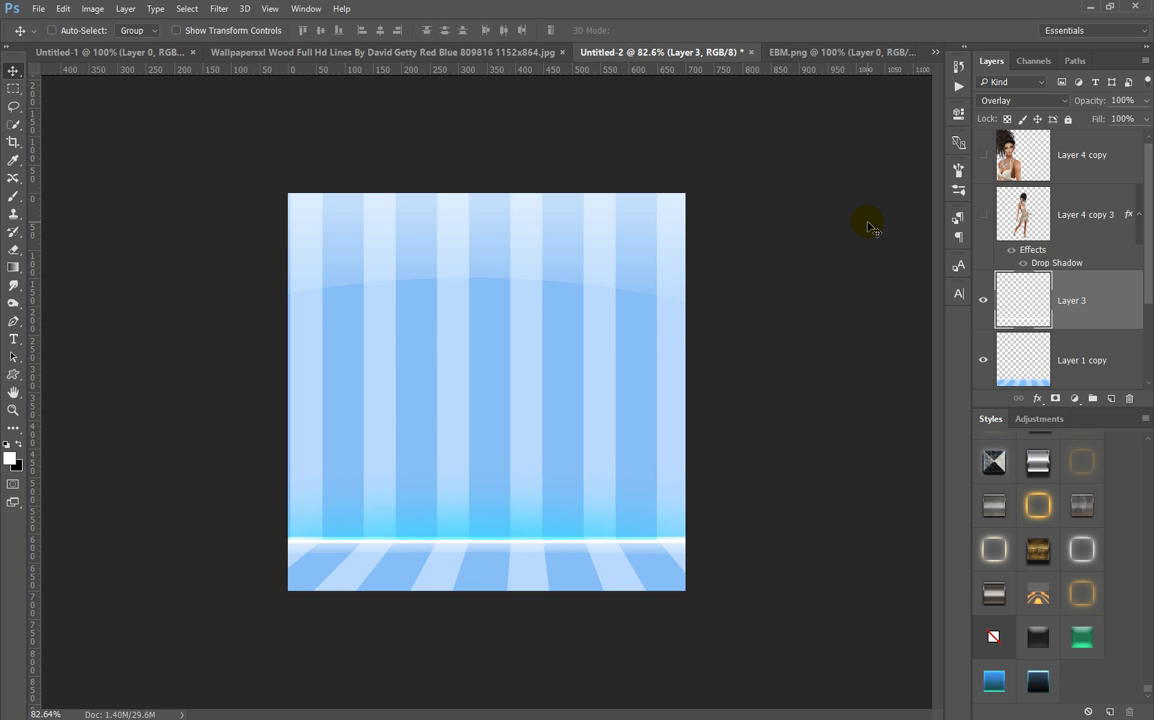
pyautogui.press('Up')
pyautogui.press('Up')
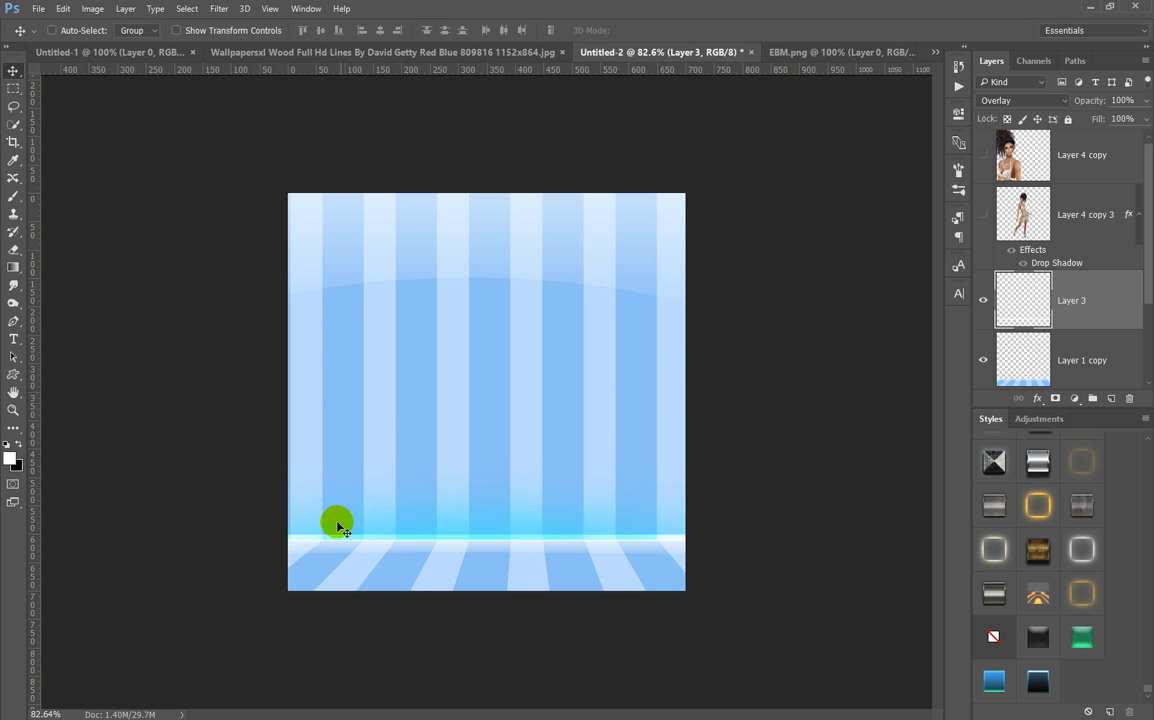
pyautogui.press('Up')
pyautogui.press('Up')
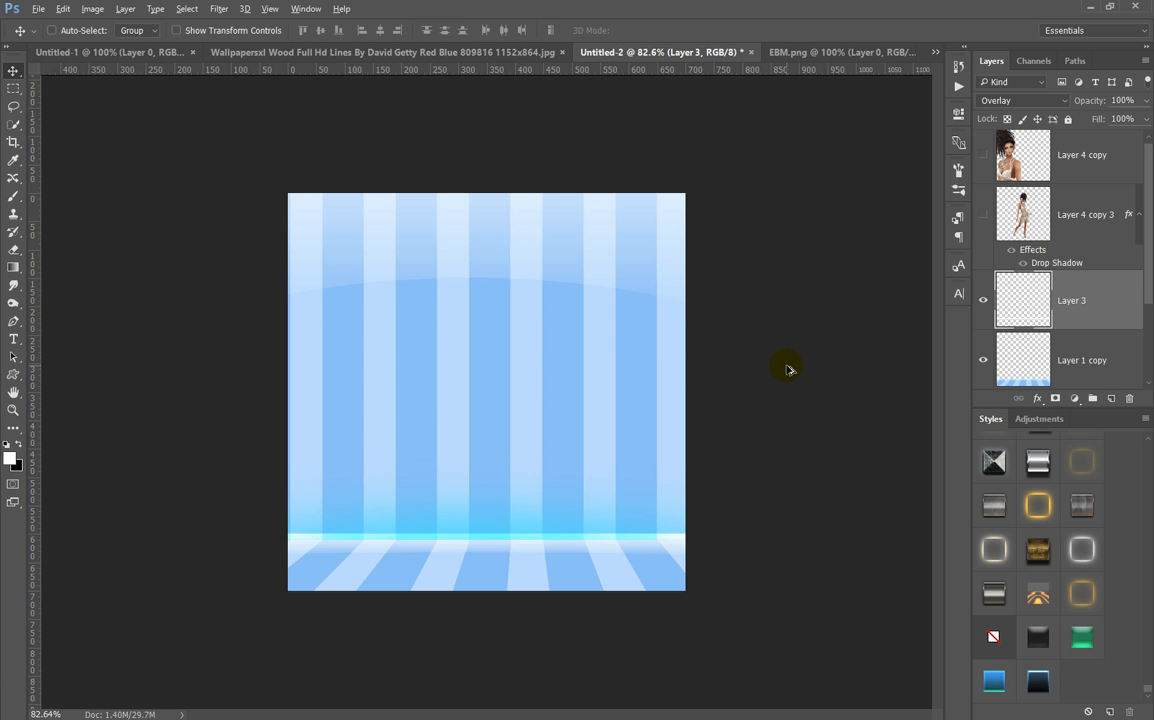
# Duplicate the white line layer and move the copy up the wall to about 150 px above the original
pyautogui.hotkey('ctrl', 'j')
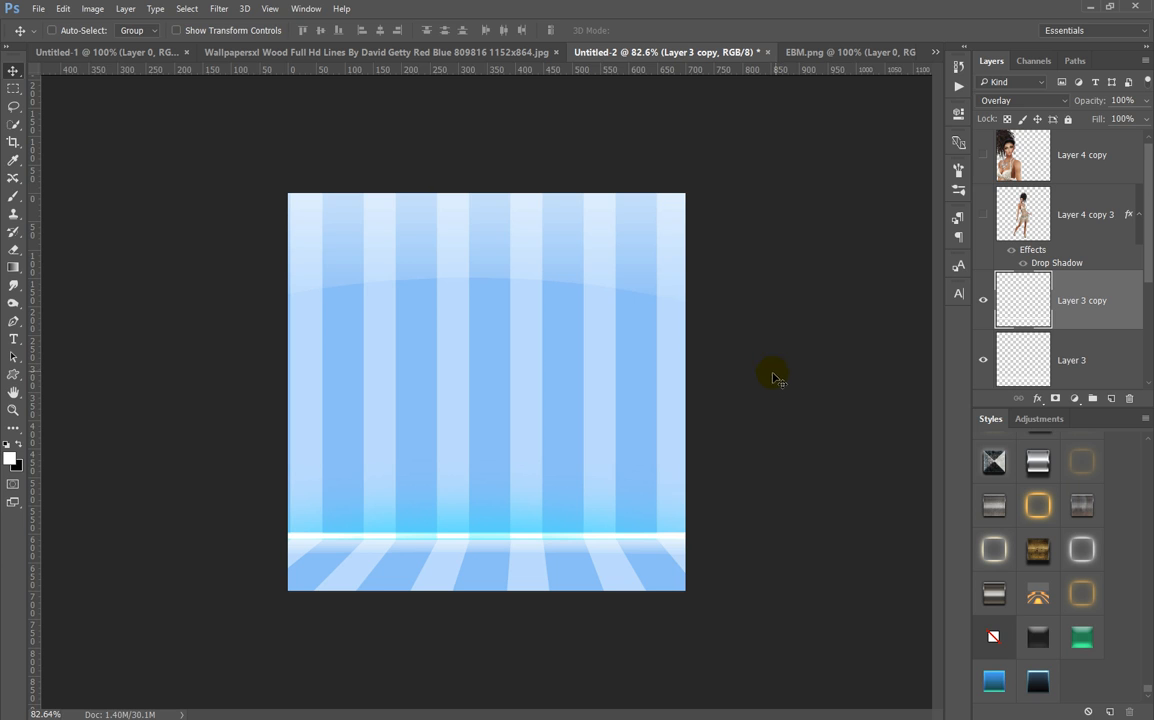
pyautogui.moveTo(750, 521); pyautogui.dragTo(755, 428)
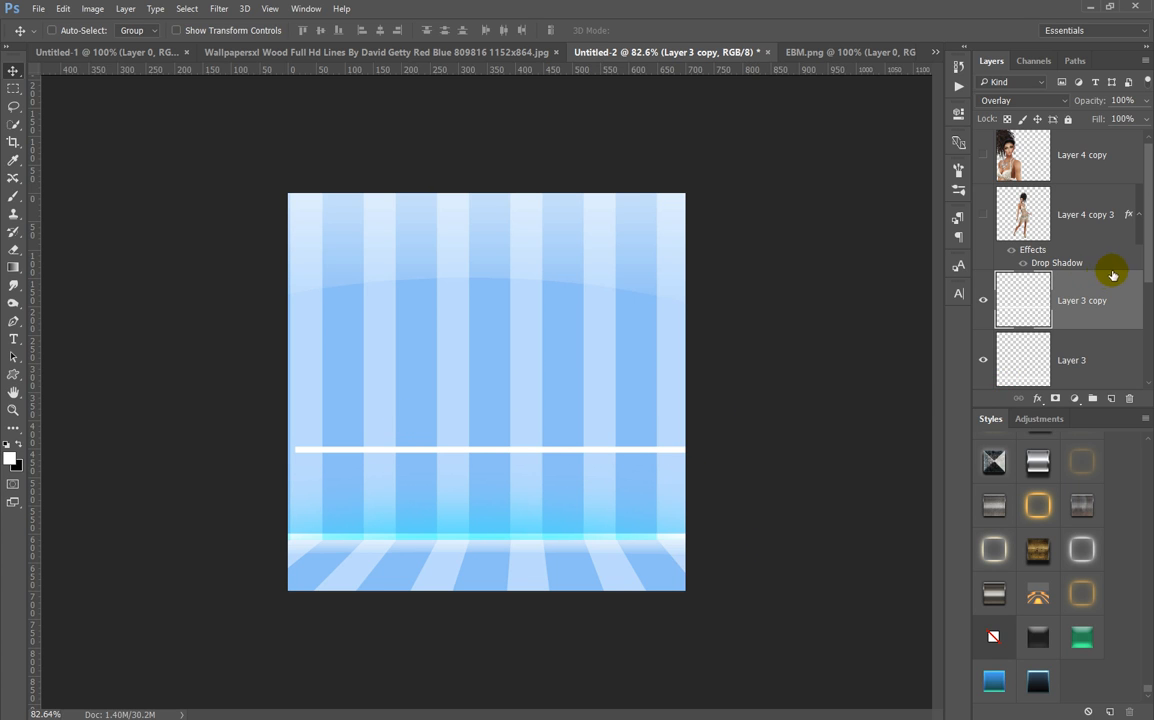